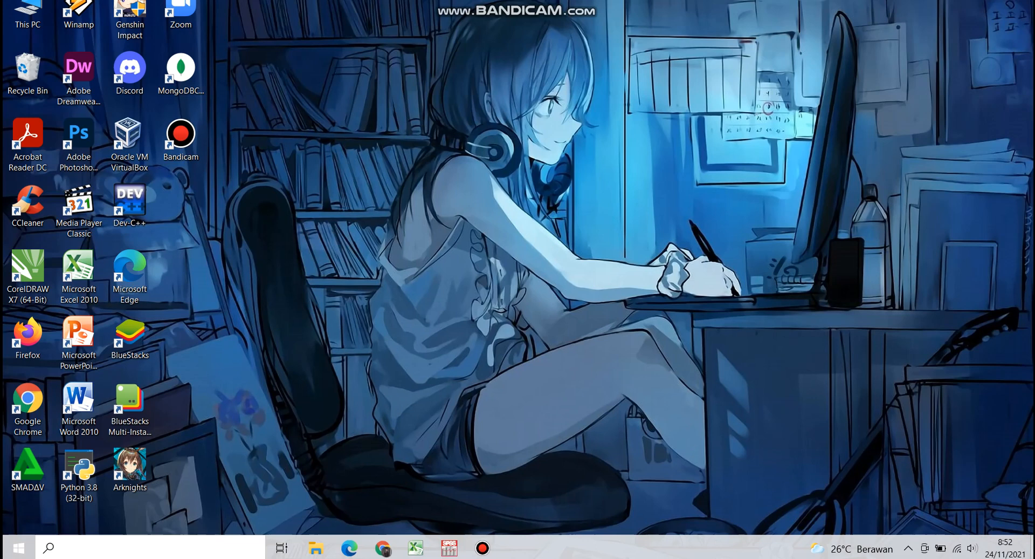
Review the before-and-after student activity scores in the Excel workbook and check the empty data sheet in SPSS
{"action": "left_click", "coordinate": [415, 548]}
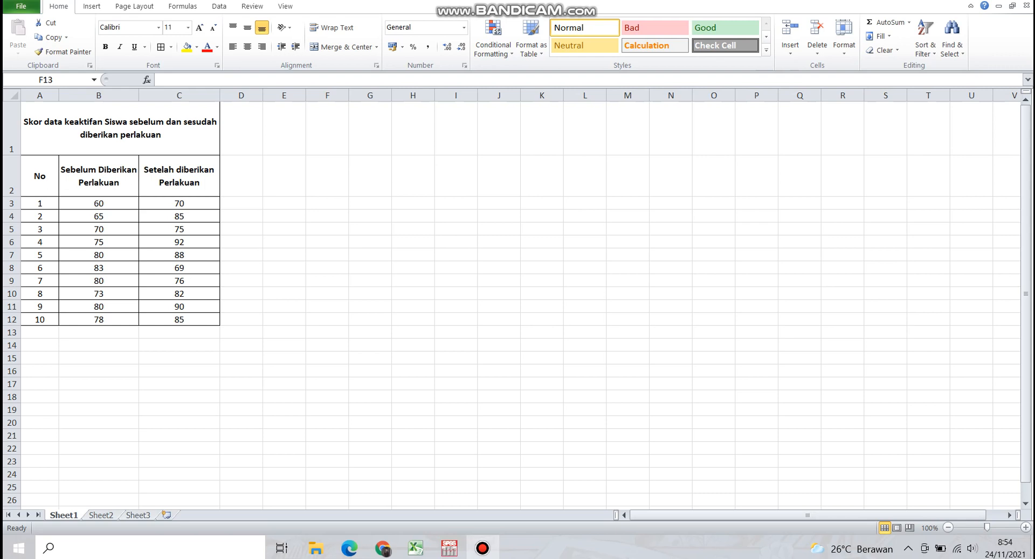
{"action": "left_click", "coordinate": [483, 548]}
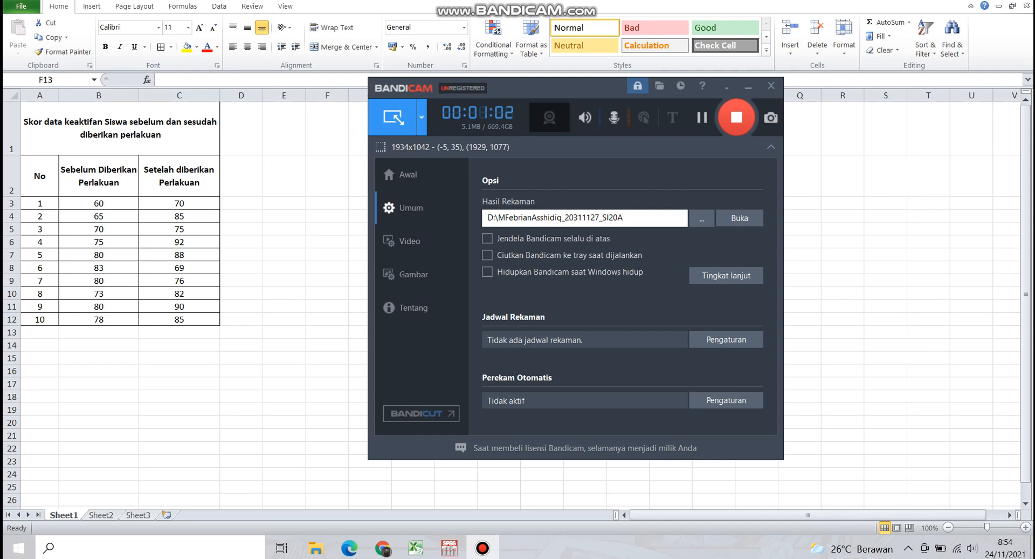
{"action": "left_click", "coordinate": [749, 86]}
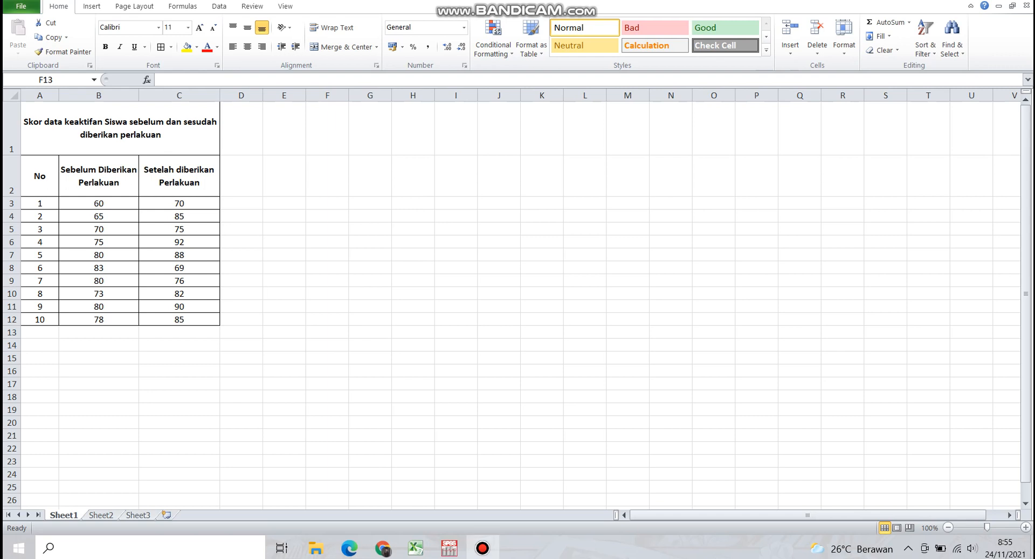
{"action": "left_click", "coordinate": [450, 548]}
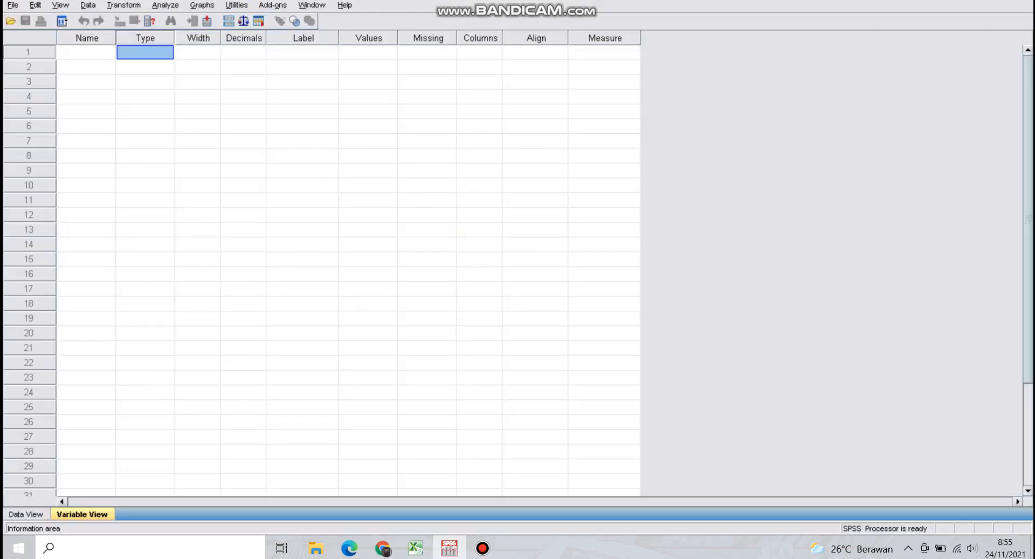
{"action": "left_click", "coordinate": [26, 514]}
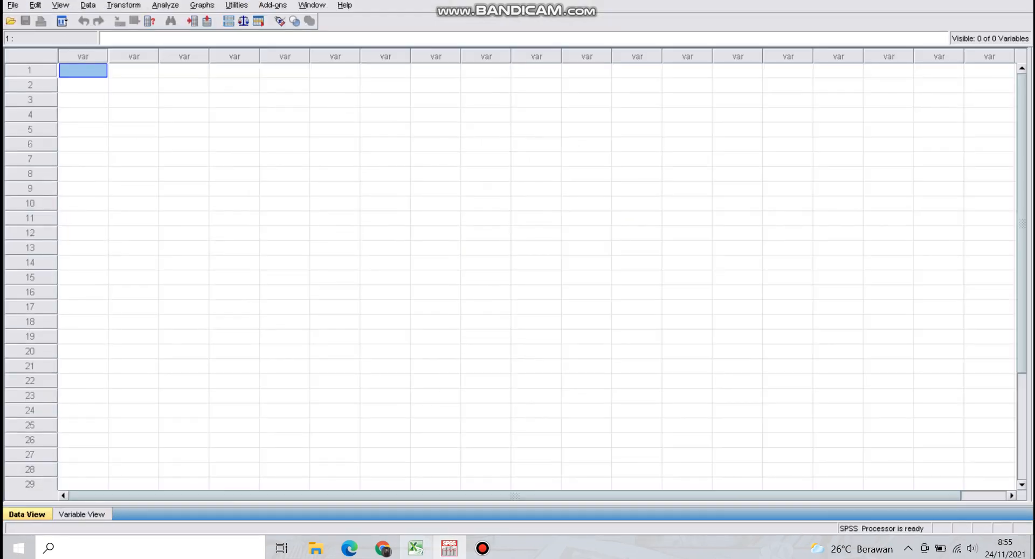
{"action": "left_click", "coordinate": [415, 548]}
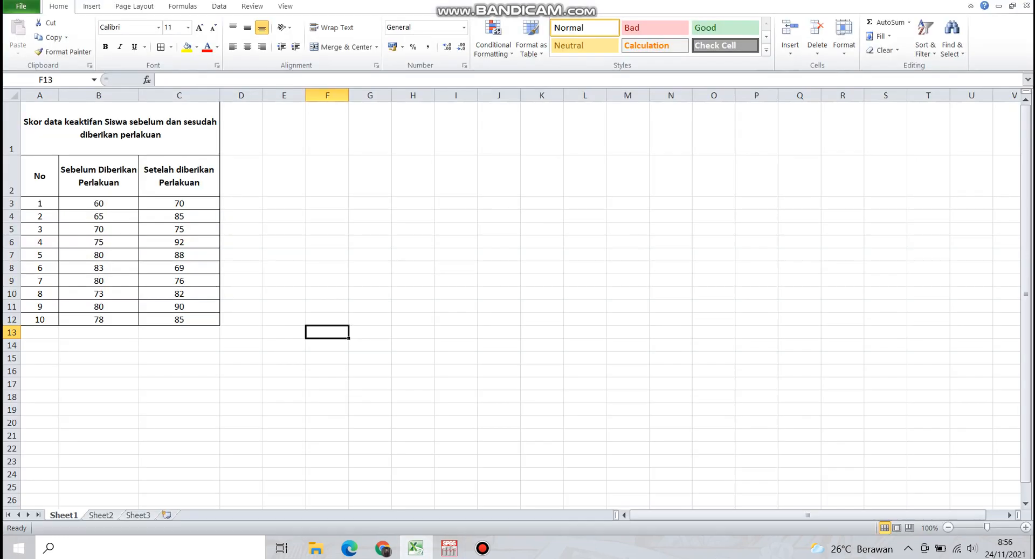
In SPSS, define the first variable with the name Pretest and the label "sebelum diberikan perlakuan"
{"action": "left_click", "coordinate": [449, 548]}
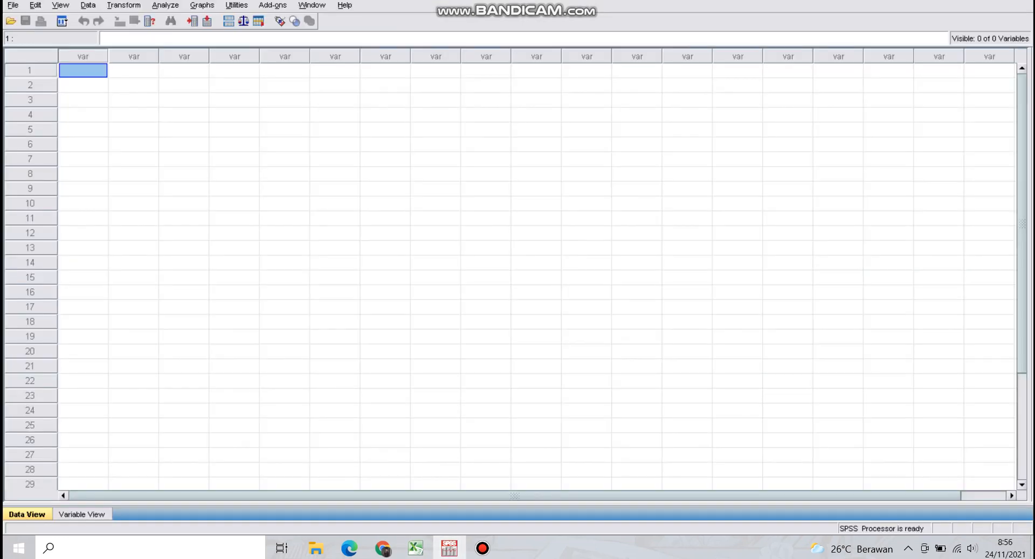
{"action": "left_click", "coordinate": [82, 514]}
{"action": "left_click", "coordinate": [87, 52]}
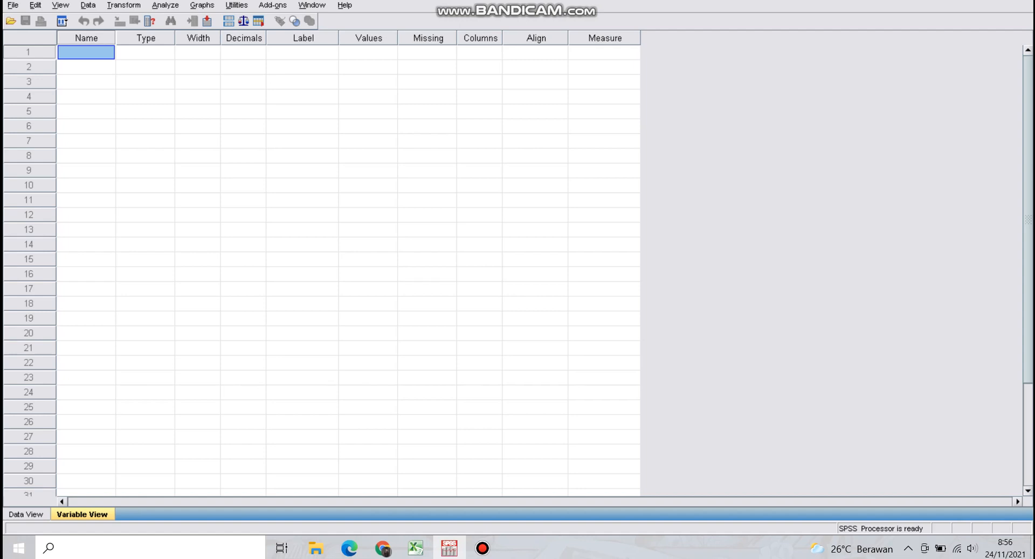
{"action": "type", "text": "Pretest"}
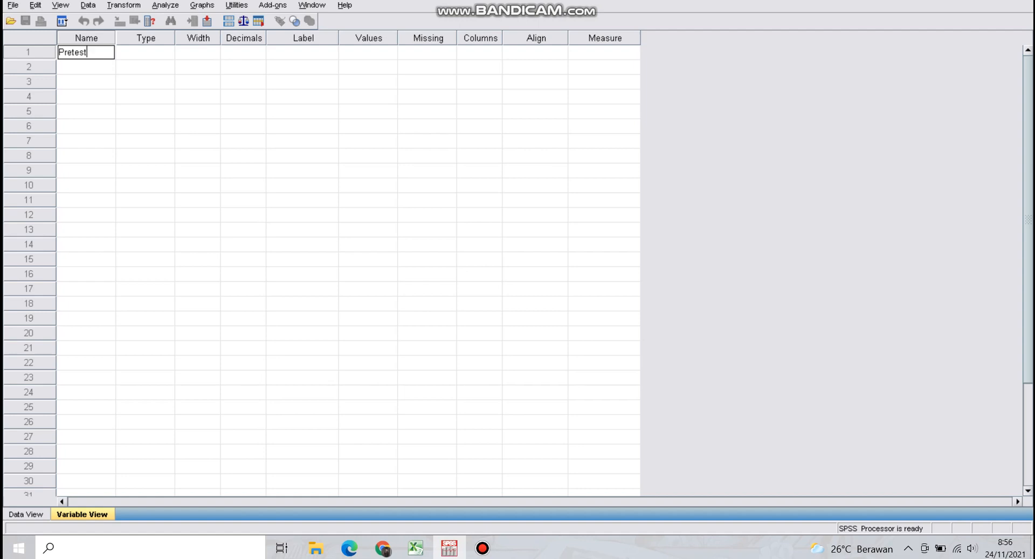
{"action": "left_click", "coordinate": [302, 53]}
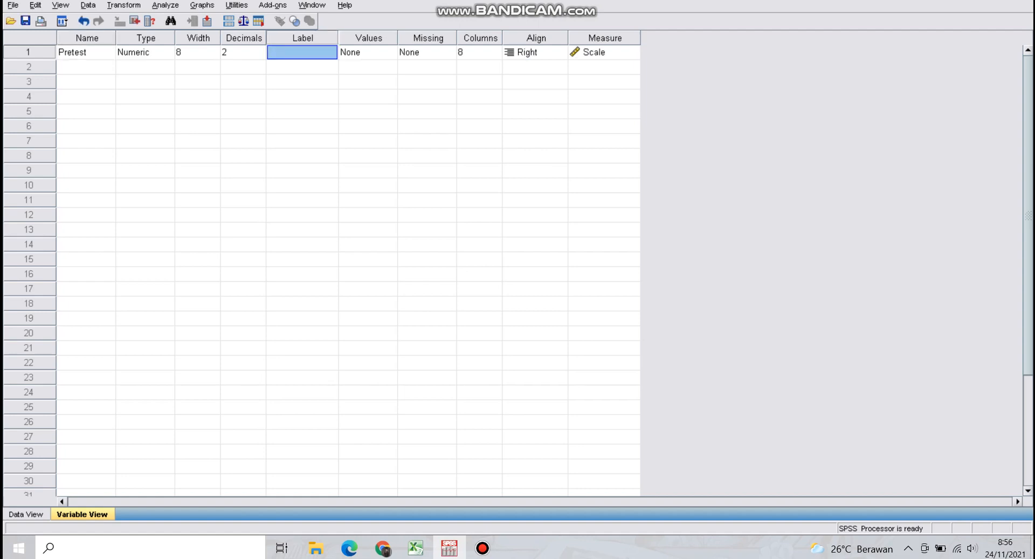
{"action": "type", "text": "se"}
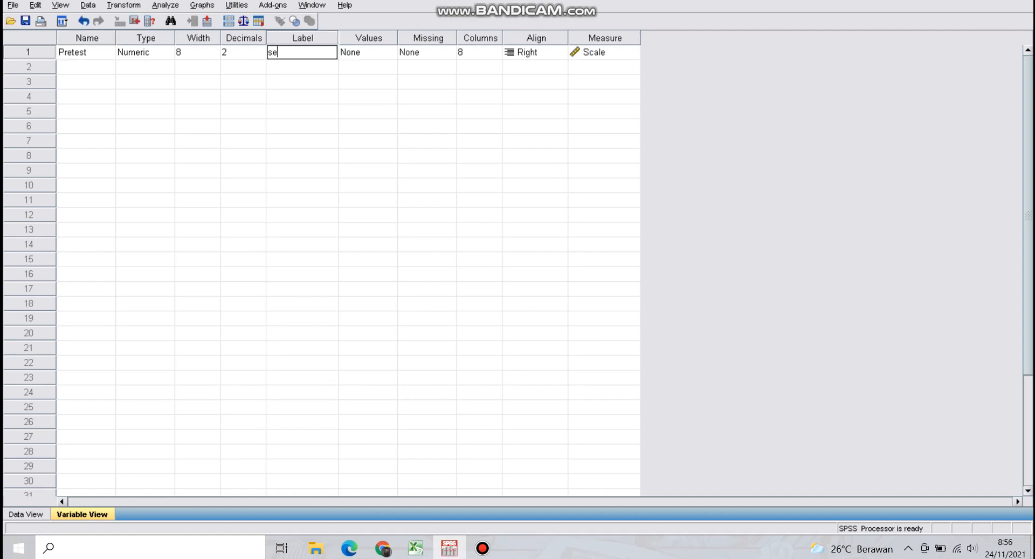
{"action": "type", "text": "belum diberikan perlakuan"}
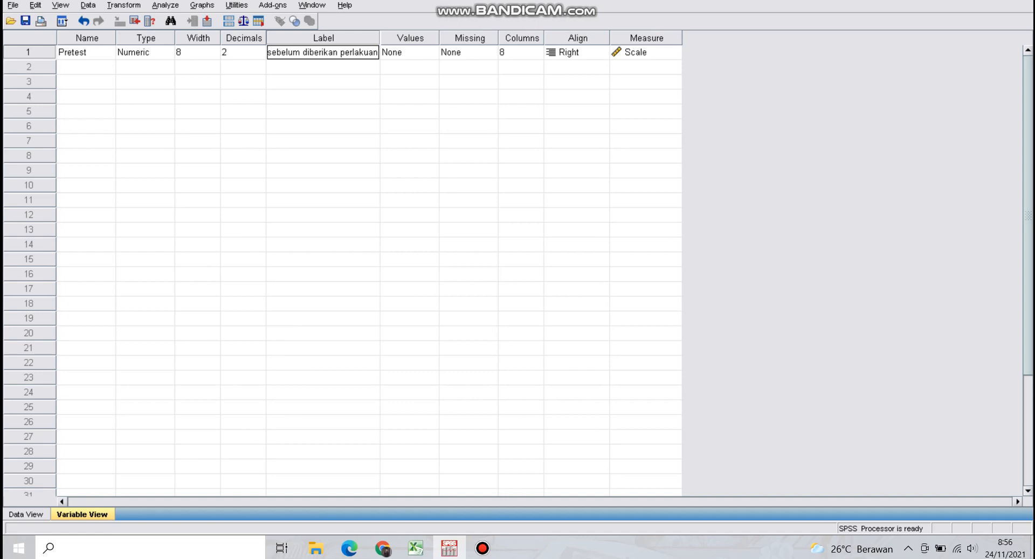
Define the second variable with the name Postest and the label "setelah diberikan perlakuan", keeping its measure as Scale
{"action": "left_click", "coordinate": [86, 67]}
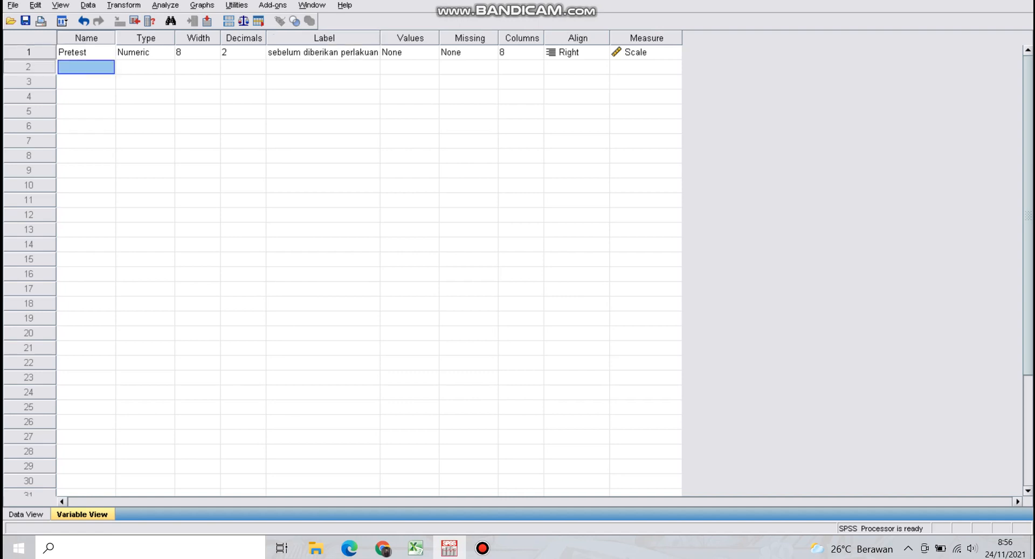
{"action": "type", "text": "Postest"}
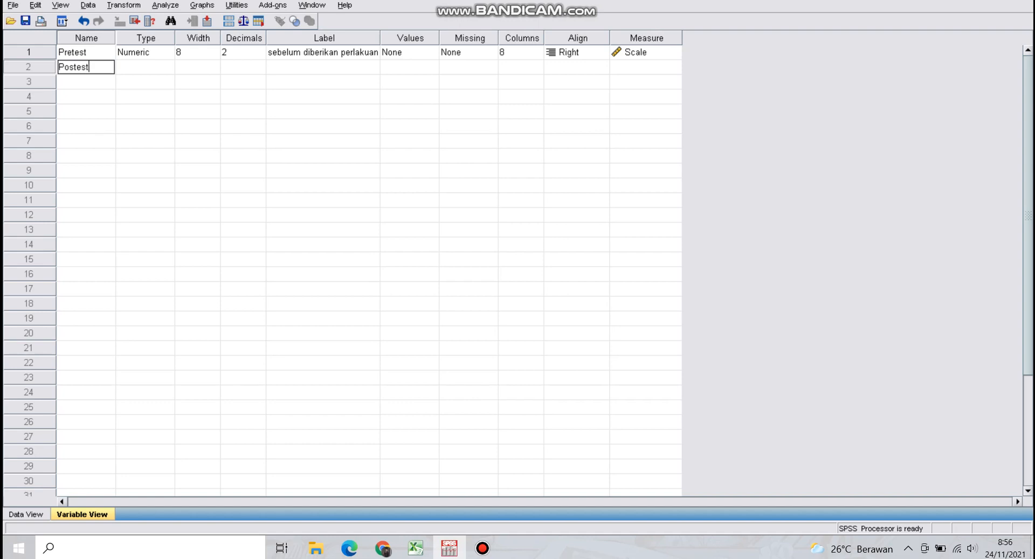
{"action": "left_click", "coordinate": [324, 67]}
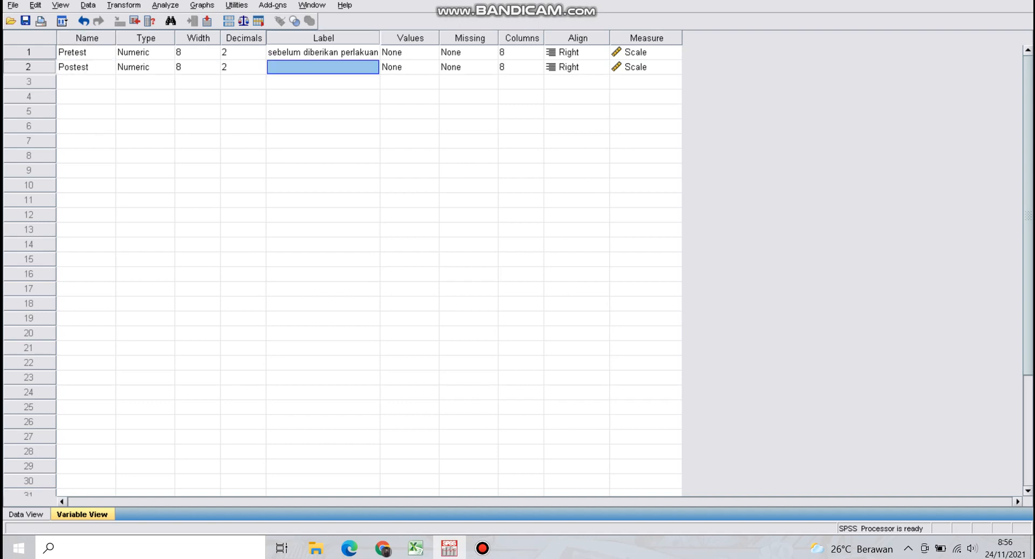
{"action": "type", "text": "setelah diberikan perlakuan"}
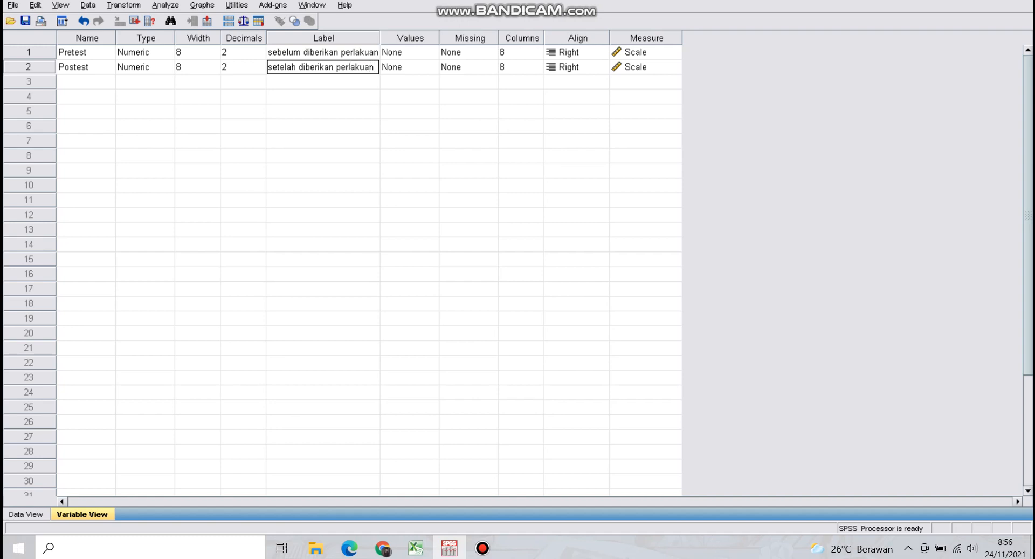
{"action": "left_click", "coordinate": [646, 67]}
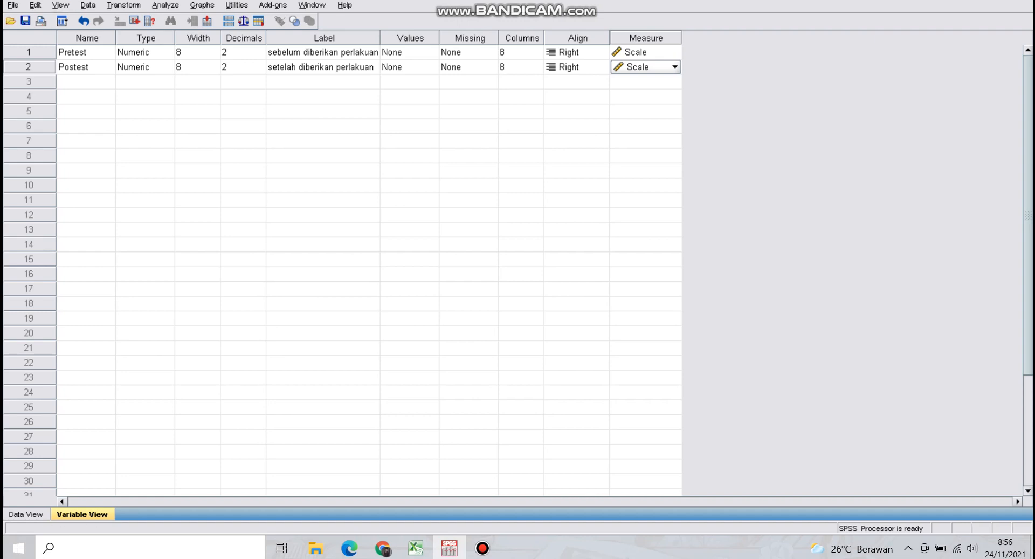
Switch to Excel and copy the "Sebelum Diberikan Perlakuan" scores in B3:B12
{"action": "left_click", "coordinate": [415, 548]}
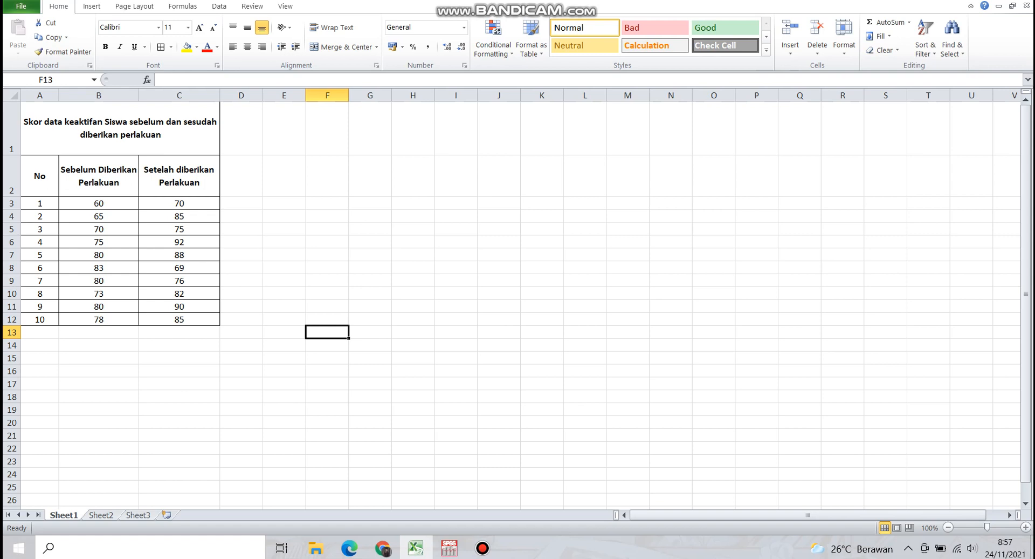
{"action": "left_click", "coordinate": [450, 548]}
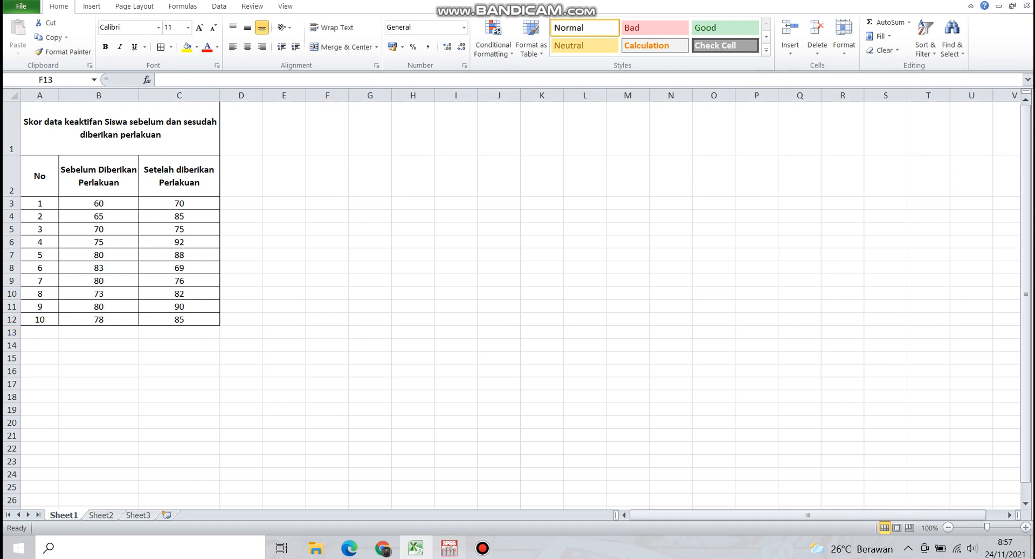
{"action": "left_click", "coordinate": [416, 548]}
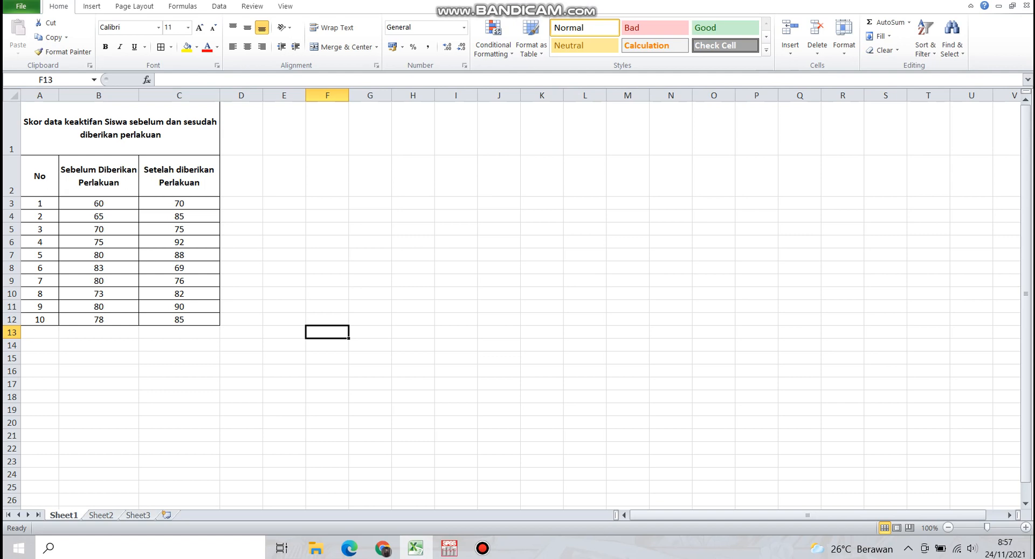
{"action": "left_click_drag", "start_coordinate": [99, 204], "coordinate": [99, 319]}
{"action": "right_click", "coordinate": [118, 249]}
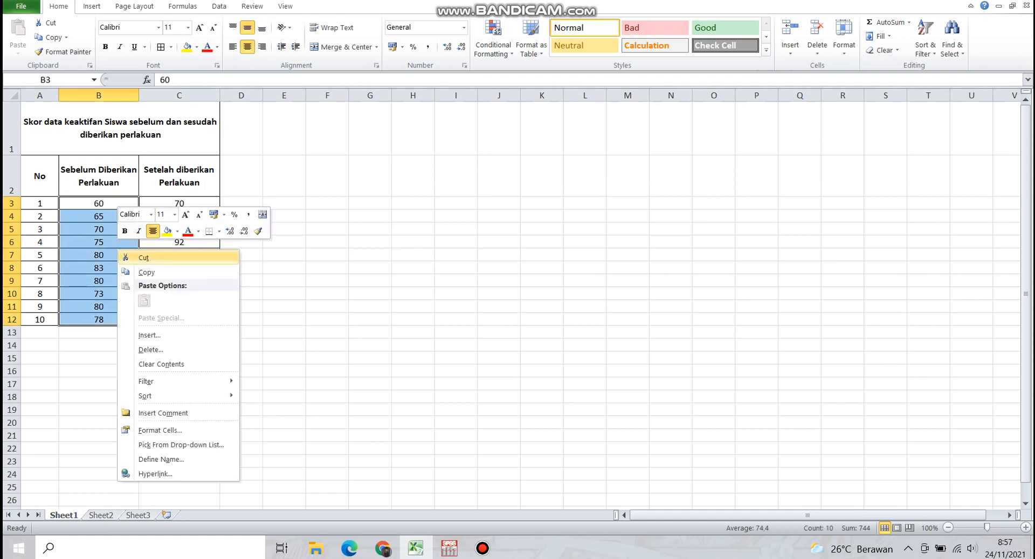
{"action": "left_click", "coordinate": [147, 272]}
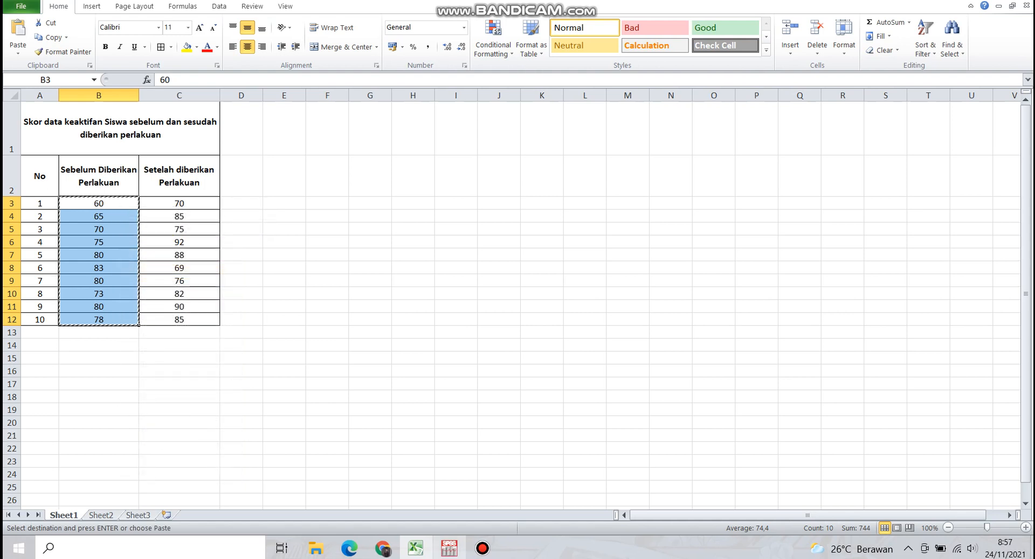
Paste the copied scores into the Pretest column of the SPSS data sheet, starting at row 1
{"action": "left_click", "coordinate": [449, 548]}
{"action": "left_click", "coordinate": [26, 514]}
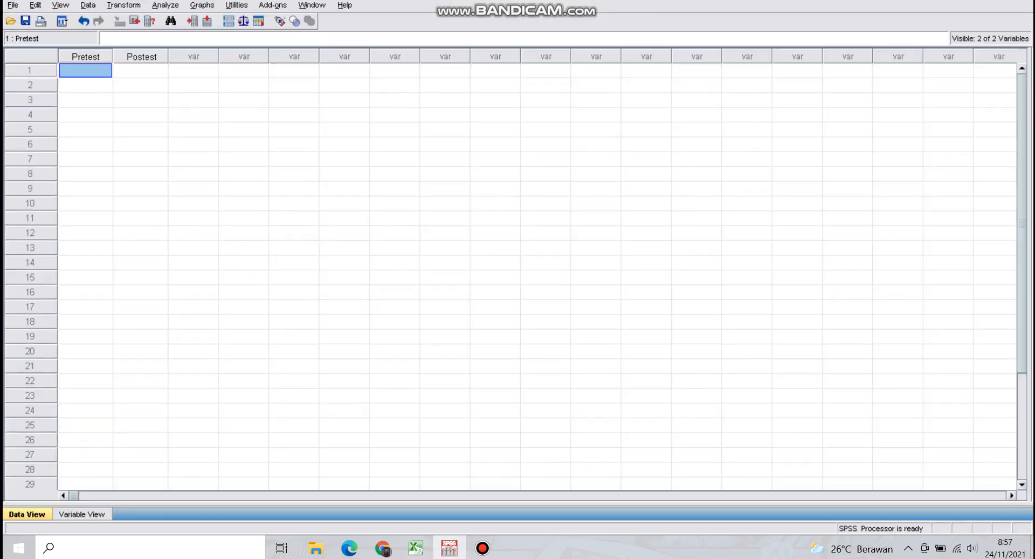
{"action": "right_click", "coordinate": [82, 69]}
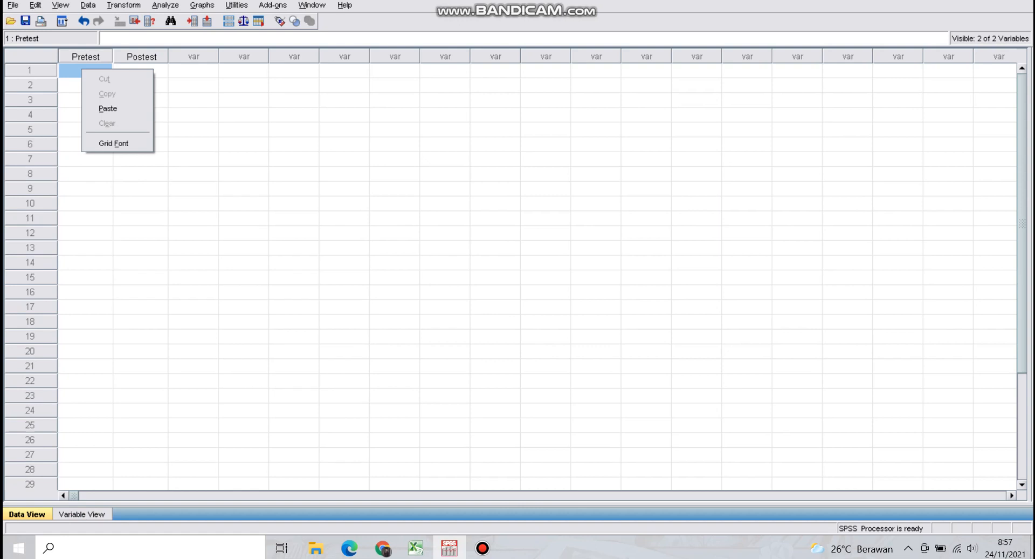
{"action": "left_click", "coordinate": [108, 108]}
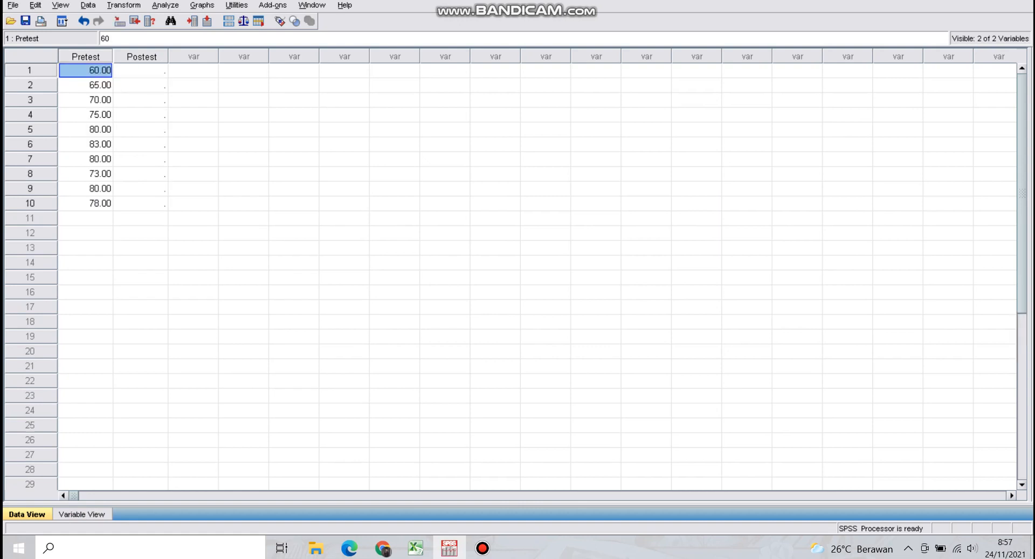
{"action": "left_click", "coordinate": [243, 189]}
Copy the "Setelah diberikan Perlakuan" scores in C3:C12 from Excel into the SPSS Postest column, starting at row 1
{"action": "left_click", "coordinate": [415, 548]}
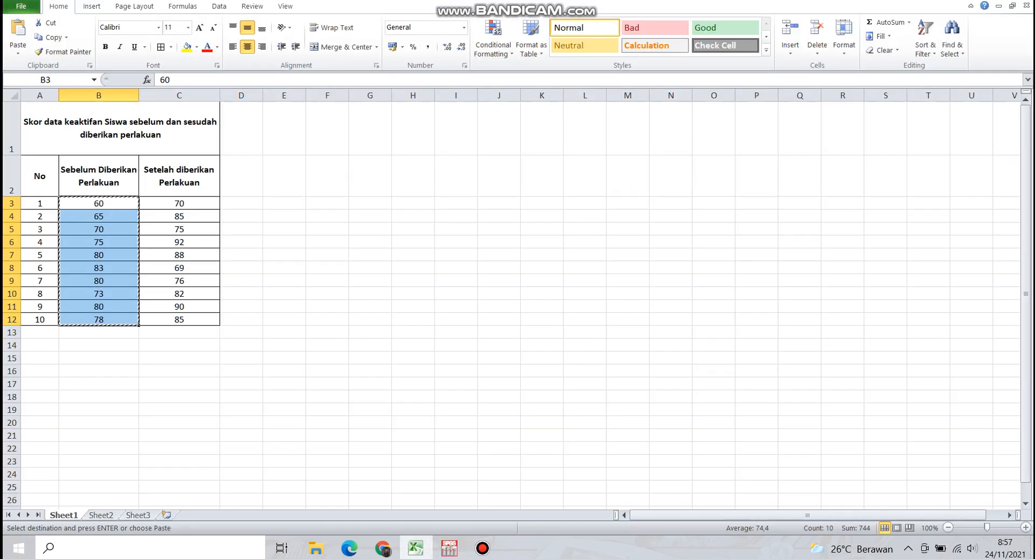
{"action": "left_click_drag", "start_coordinate": [179, 203], "coordinate": [179, 320]}
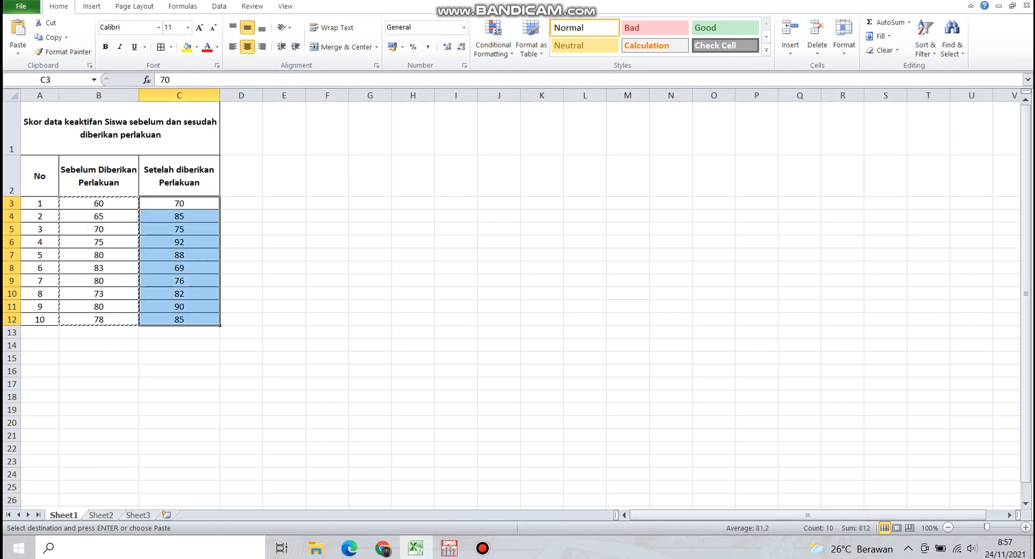
{"action": "right_click", "coordinate": [188, 250]}
{"action": "left_click", "coordinate": [217, 274]}
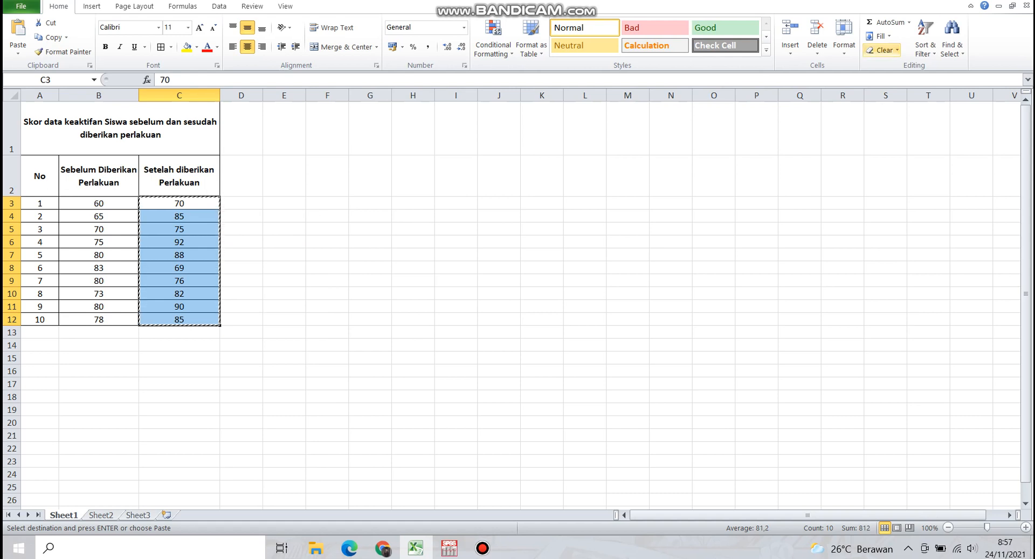
{"action": "left_click", "coordinate": [449, 548]}
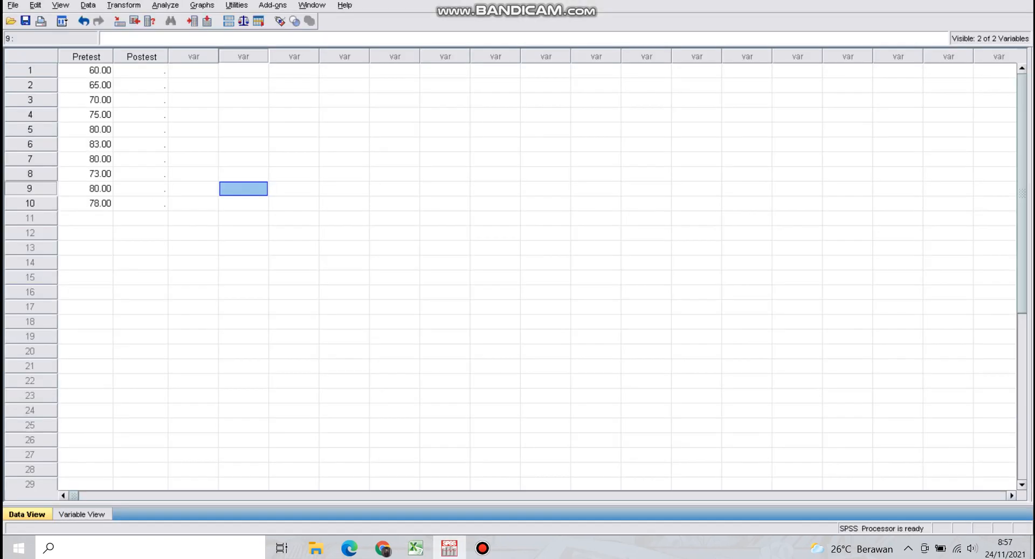
{"action": "left_click", "coordinate": [141, 71]}
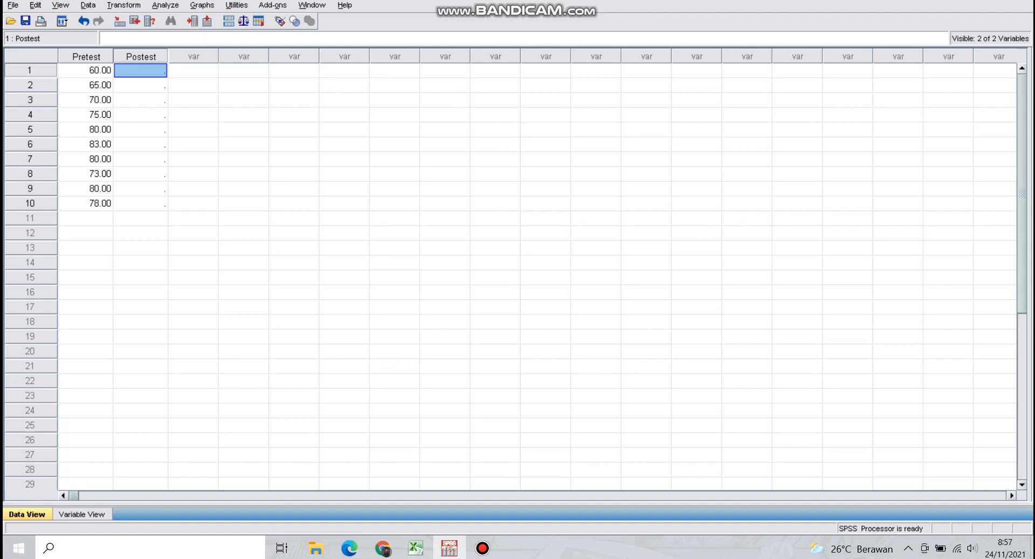
{"action": "key", "text": "ctrl+v"}
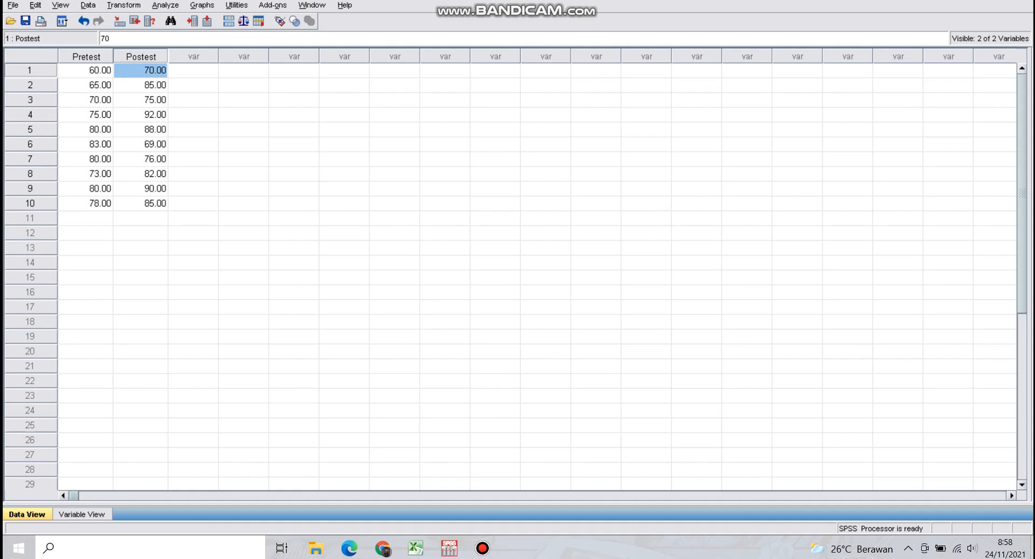
Compare the Pretest and Postest data in SPSS with the source table in Excel
{"action": "left_click", "coordinate": [416, 547]}
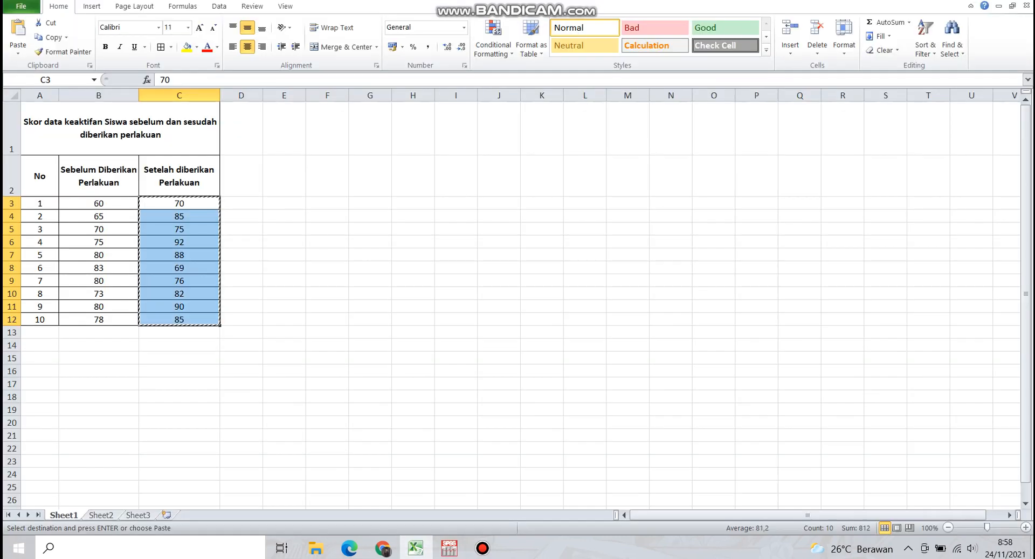
{"action": "left_click", "coordinate": [449, 548]}
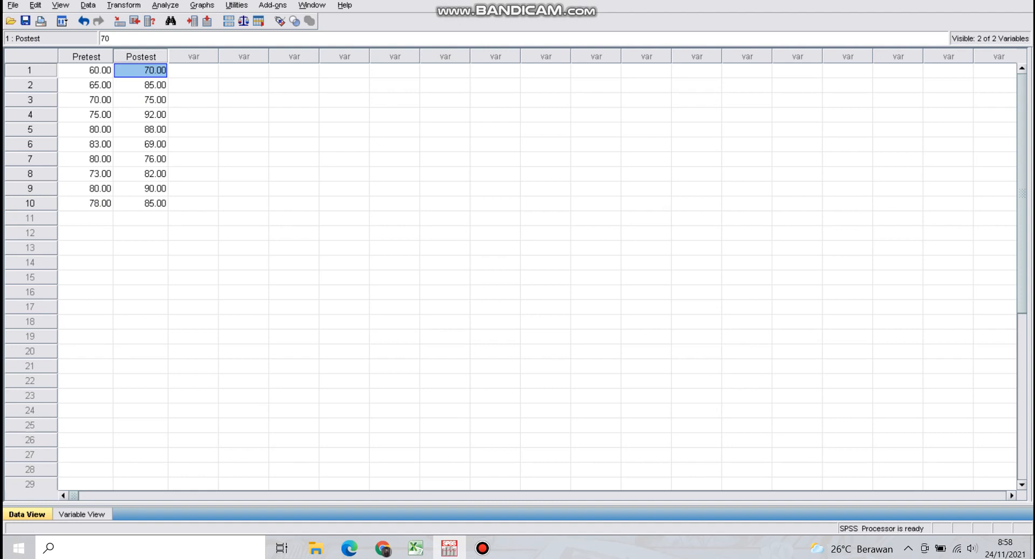
{"action": "left_click", "coordinate": [416, 548]}
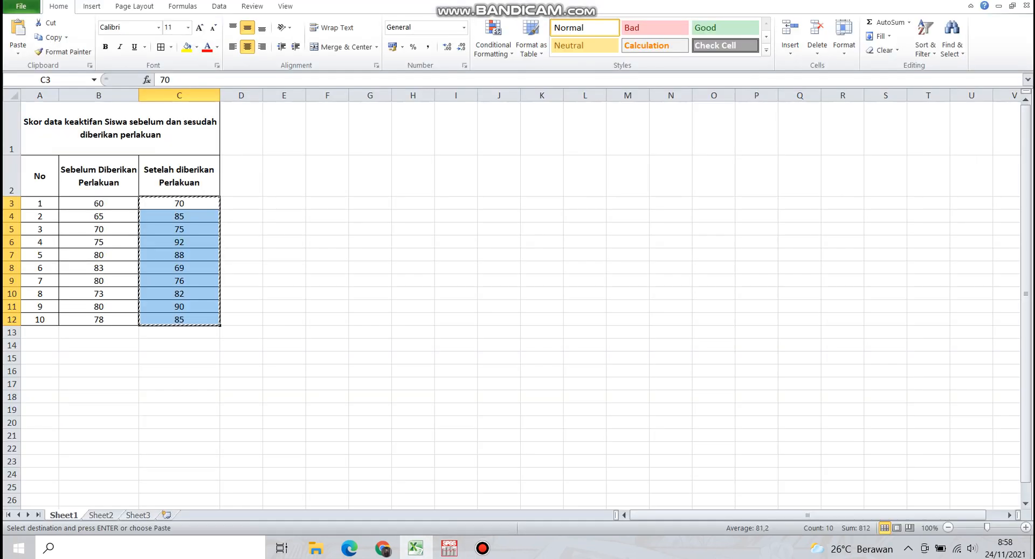
{"action": "left_click", "coordinate": [449, 548]}
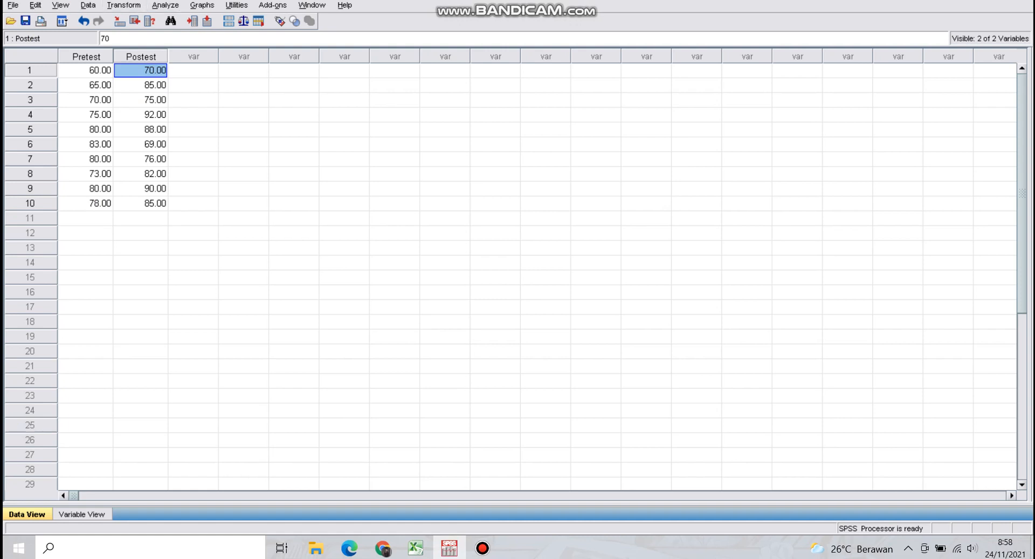
Start a Paired-Samples T Test on the Pretest and Postest data
{"action": "left_click", "coordinate": [165, 5]}
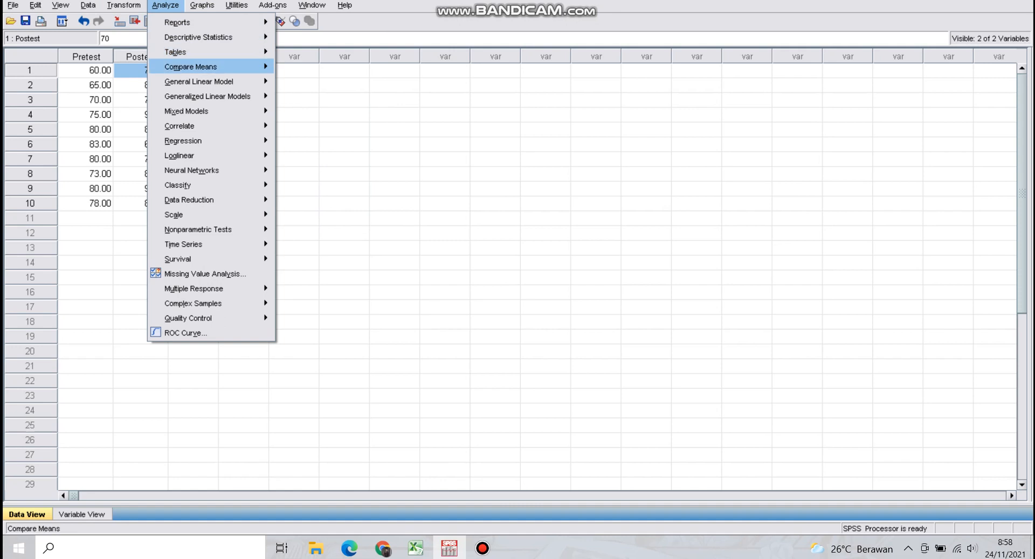
{"action": "mouse_move", "coordinate": [191, 66]}
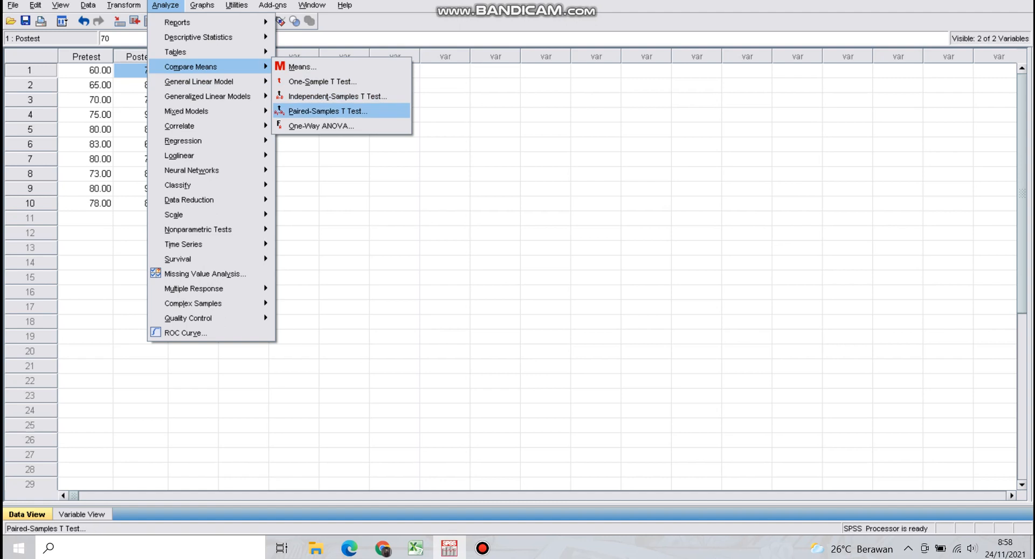
{"action": "left_click", "coordinate": [328, 110]}
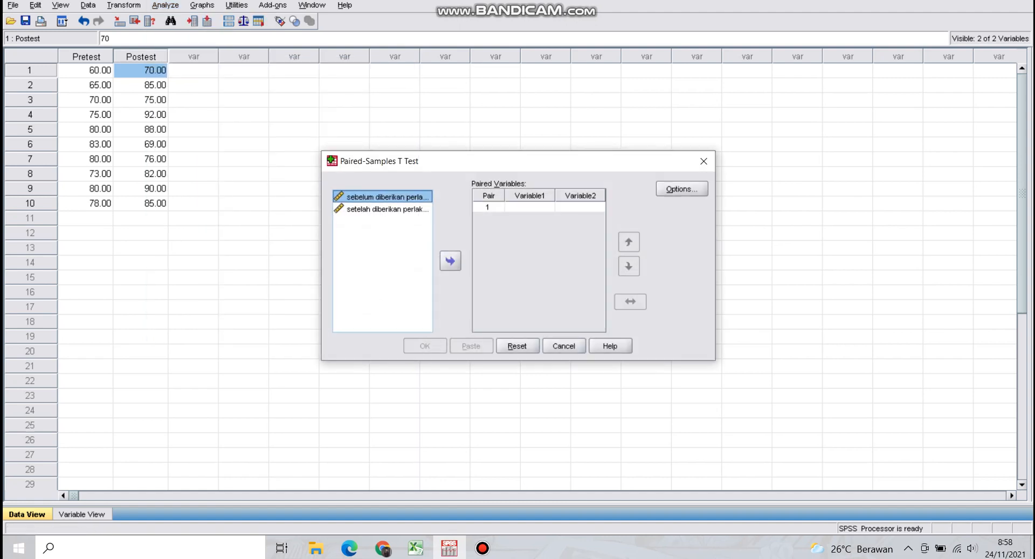
{"action": "left_click", "coordinate": [383, 209]}
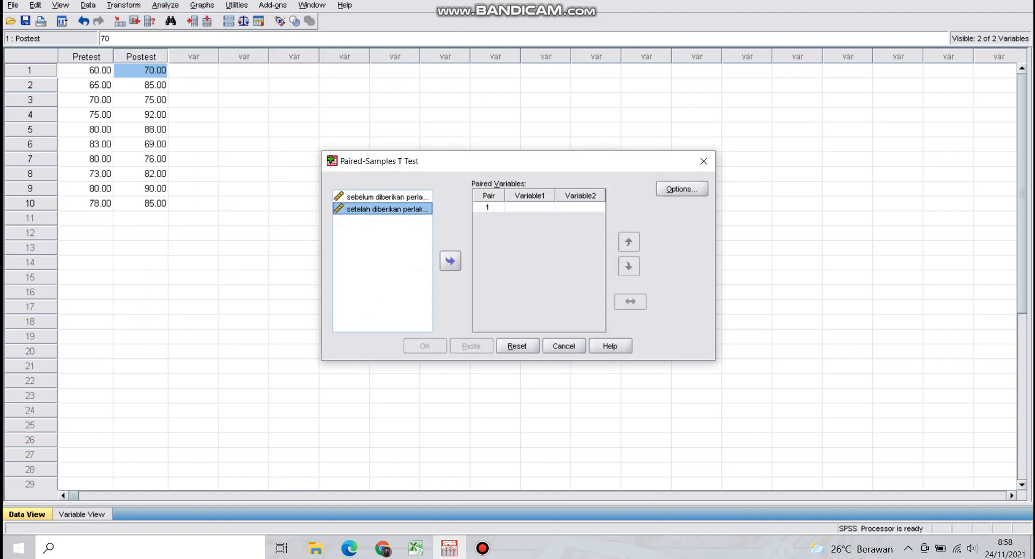
{"action": "left_click", "coordinate": [382, 197]}
{"action": "left_click", "coordinate": [383, 209]}
{"action": "left_click", "coordinate": [383, 197]}
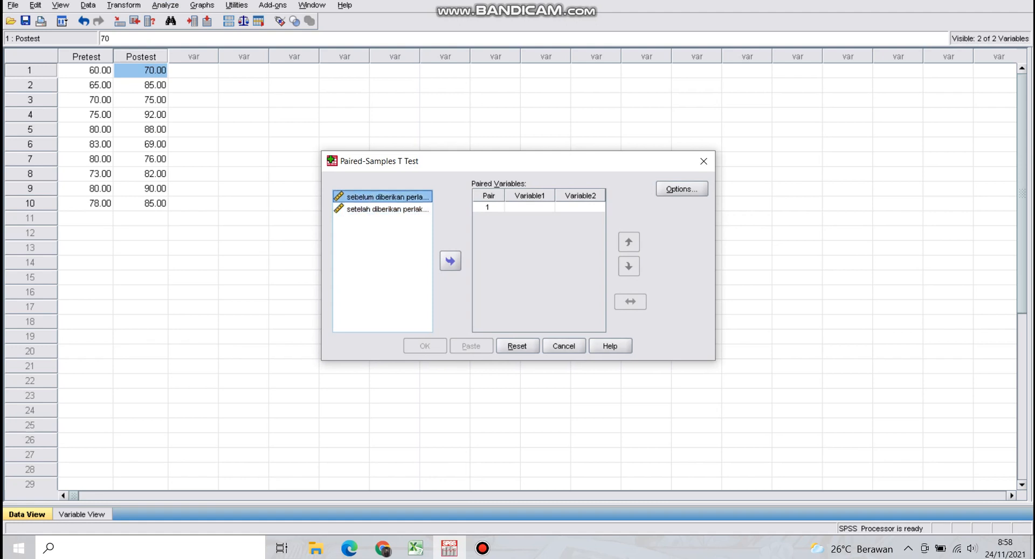
{"action": "left_click", "coordinate": [383, 209]}
{"action": "left_click", "coordinate": [383, 197]}
{"action": "left_click", "coordinate": [388, 209]}
{"action": "left_click", "coordinate": [387, 197]}
{"action": "left_click", "coordinate": [387, 209]}
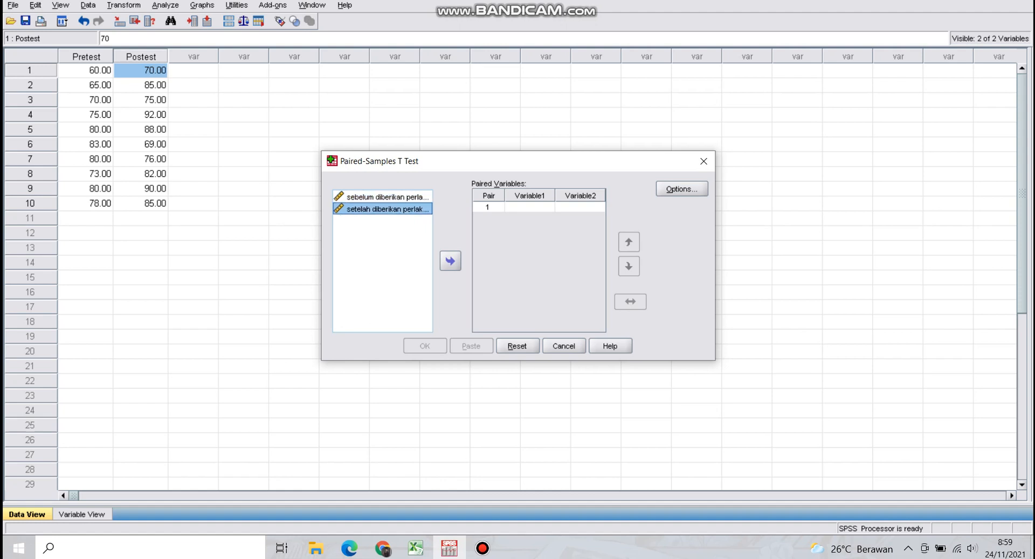
{"action": "left_click", "coordinate": [388, 197]}
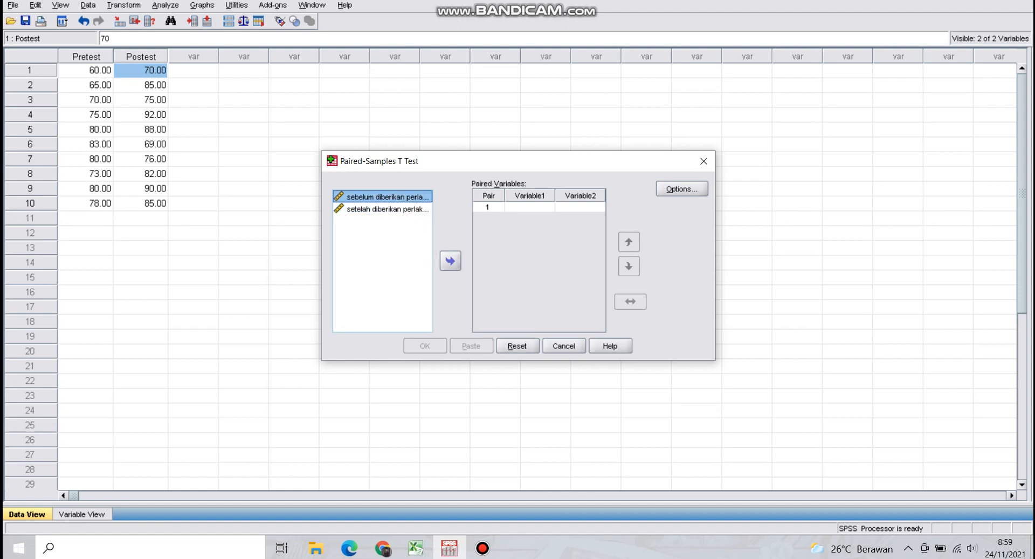
{"action": "left_click", "coordinate": [387, 209]}
Assign "sebelum diberikan perlakuan" as Variable1 and "setelah diberikan perlakuan" as Variable2 of pair 1
{"action": "left_click", "coordinate": [387, 196]}
{"action": "left_click", "coordinate": [451, 261]}
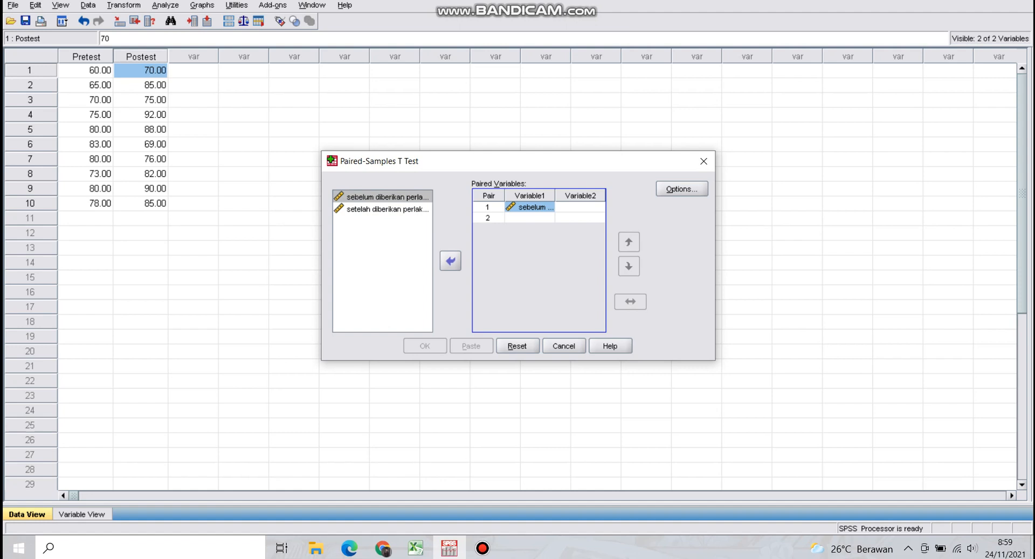
{"action": "left_click", "coordinate": [388, 209]}
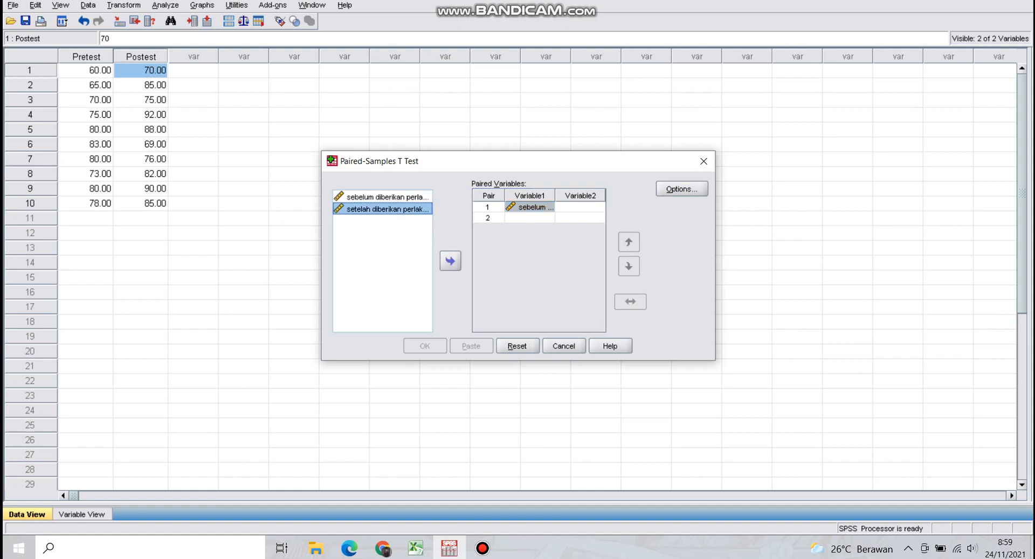
{"action": "left_click", "coordinate": [451, 261]}
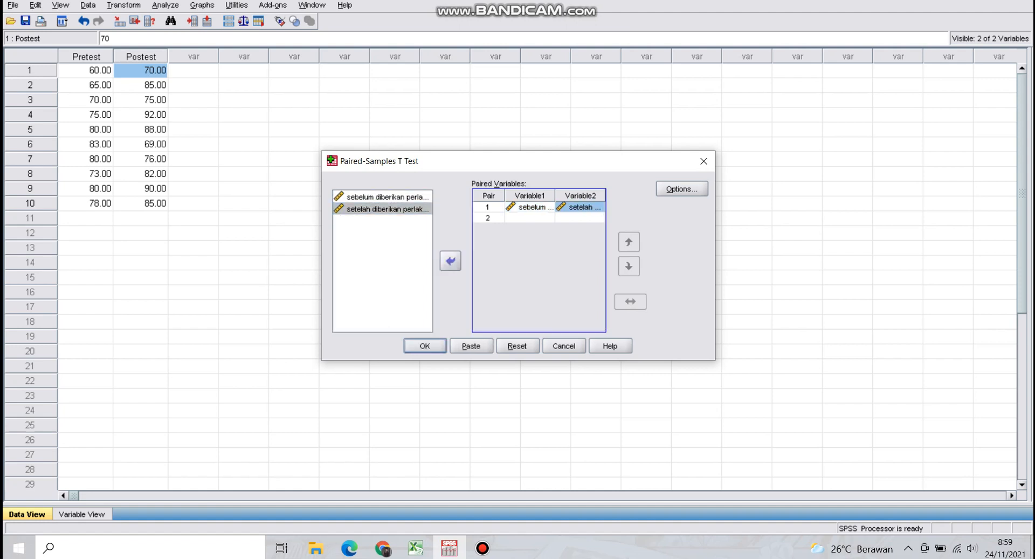
Try "setelah diberikan perlakuan" and "sebelum diberikan perlakuan" in turn as Variable1 of pair 2, removing each one again
{"action": "left_click", "coordinate": [388, 197]}
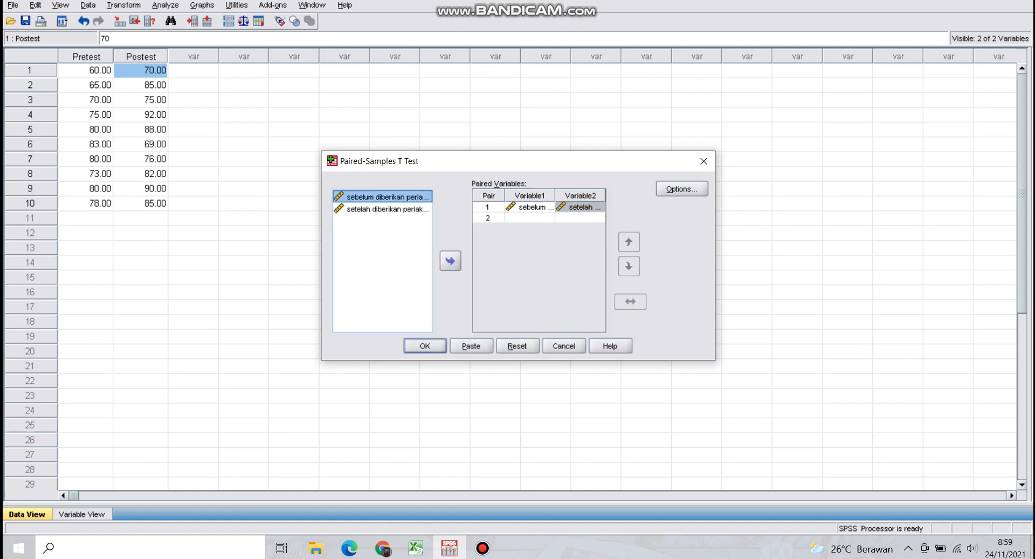
{"action": "left_click", "coordinate": [388, 208]}
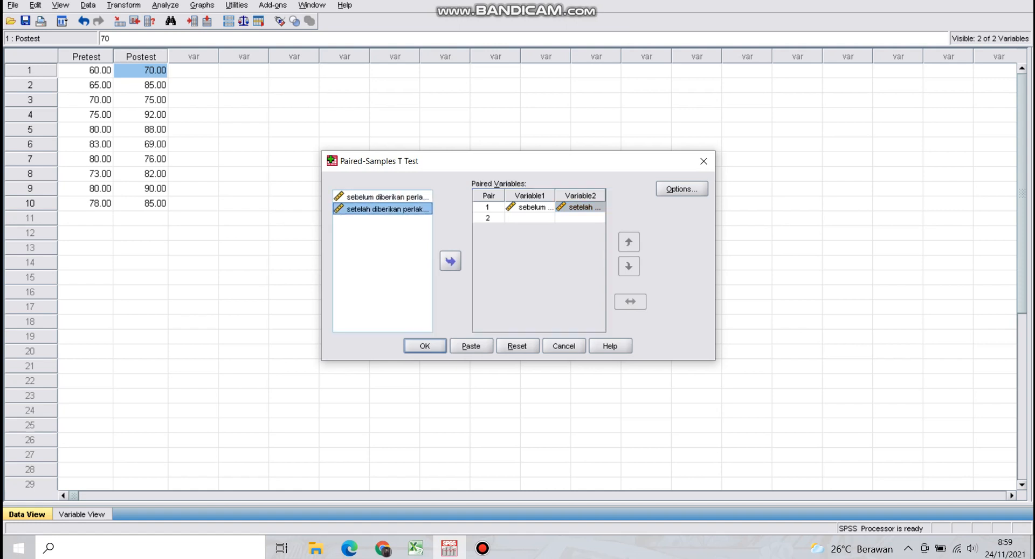
{"action": "left_click", "coordinate": [451, 261]}
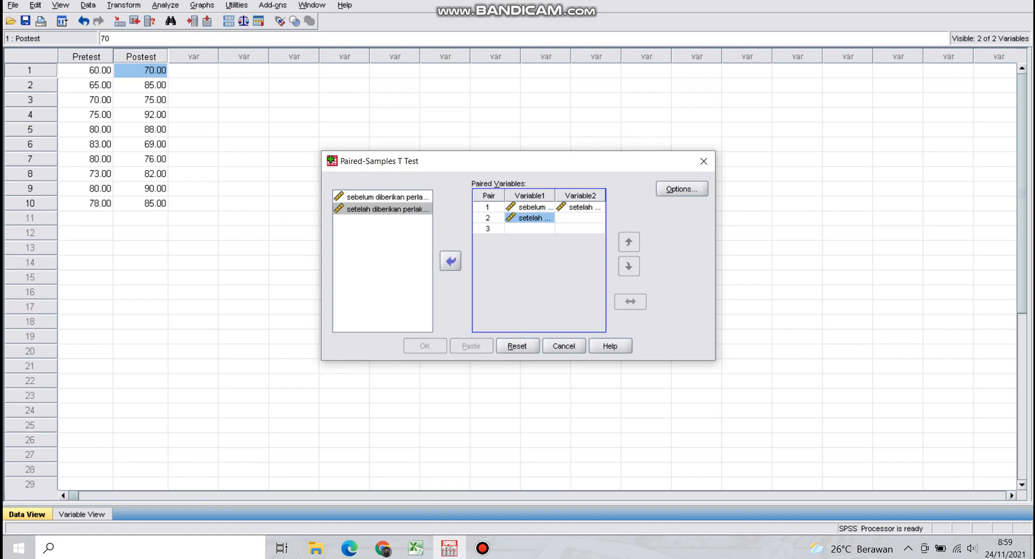
{"action": "left_click", "coordinate": [451, 261]}
{"action": "left_click", "coordinate": [387, 197]}
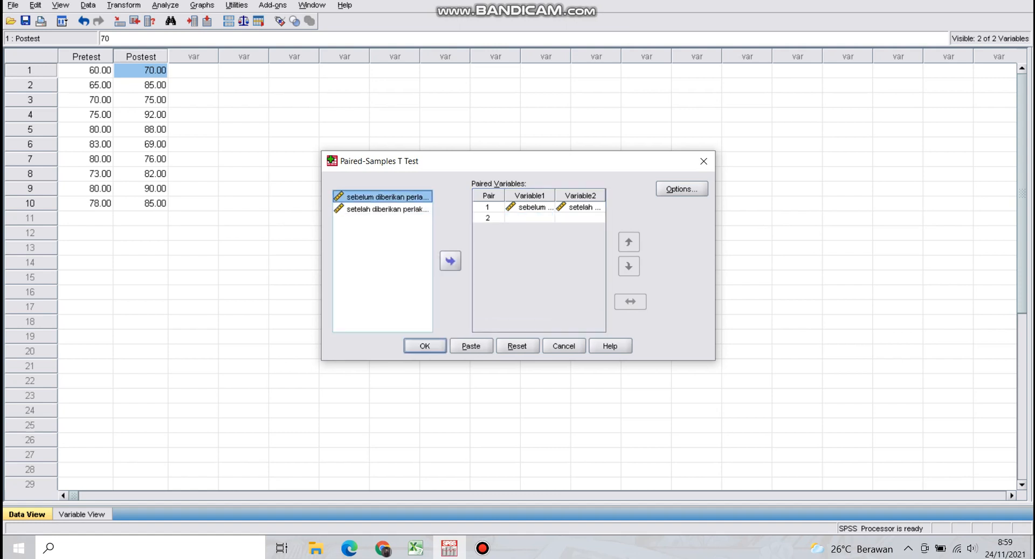
{"action": "left_click", "coordinate": [388, 209]}
{"action": "left_click", "coordinate": [387, 197]}
{"action": "left_click", "coordinate": [387, 209]}
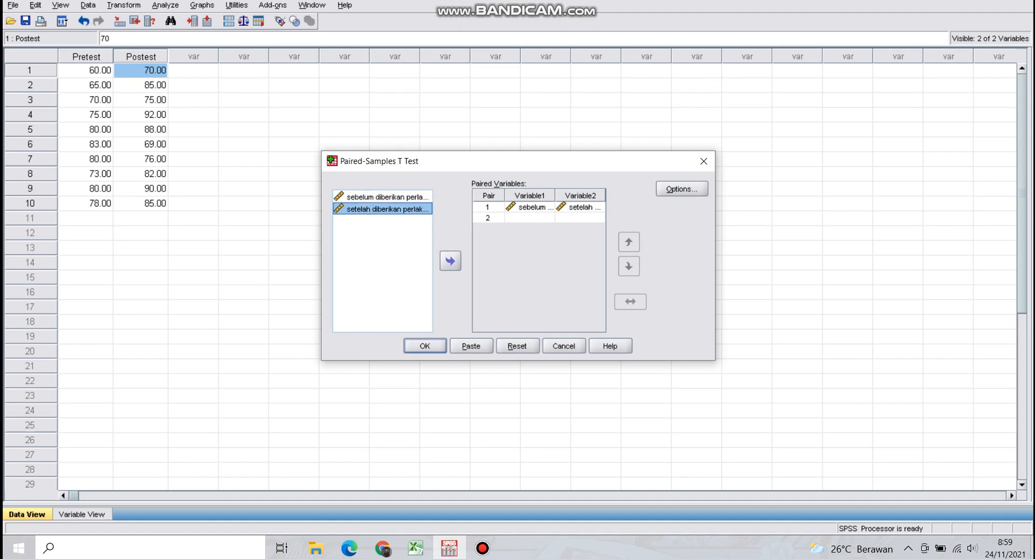
{"action": "left_click", "coordinate": [387, 197]}
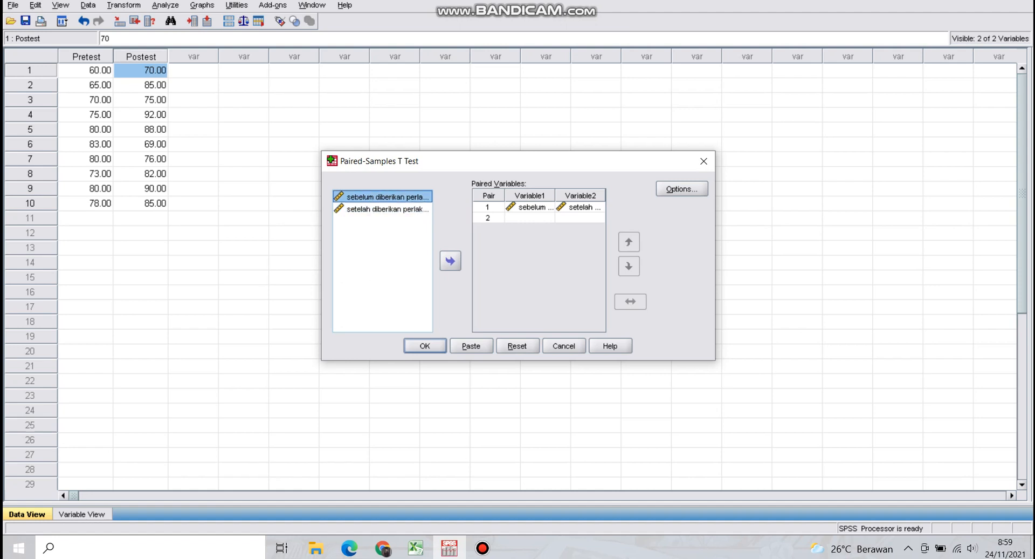
{"action": "left_click", "coordinate": [450, 260]}
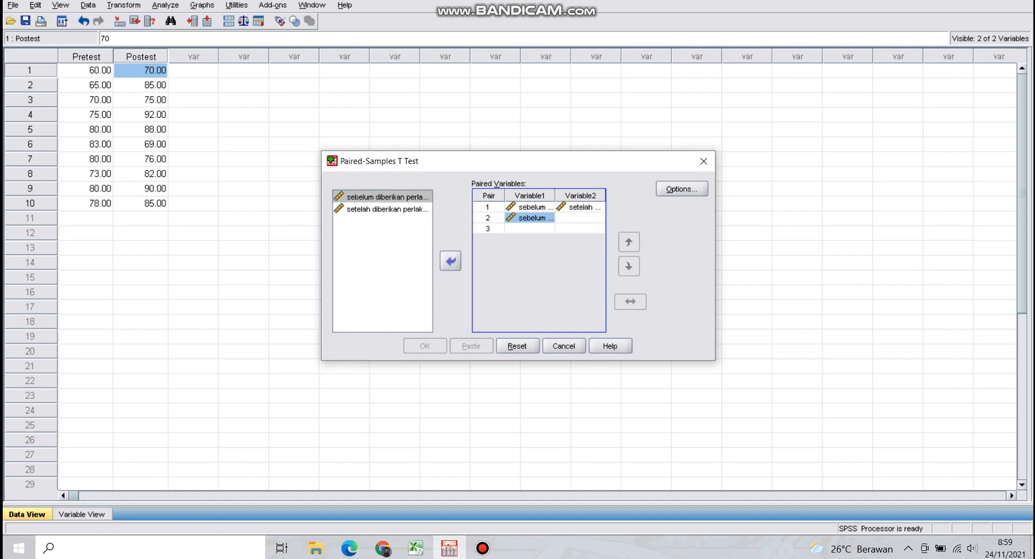
{"action": "left_click", "coordinate": [450, 260]}
Try to pair "setelah diberikan perlakuan" with itself as pair 2, and discard the Paired-Samples T Test setup
{"action": "left_click", "coordinate": [388, 208]}
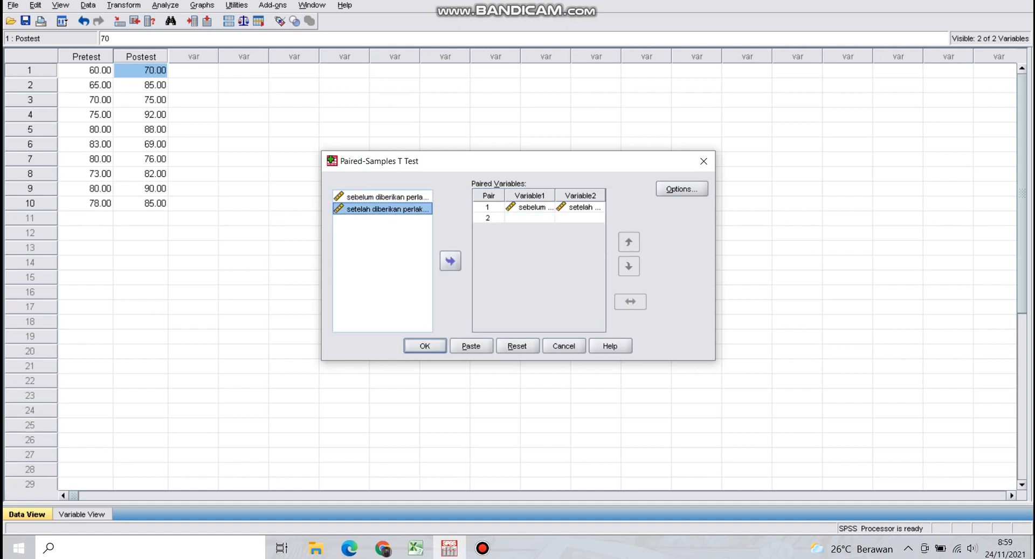
{"action": "left_click", "coordinate": [450, 260]}
{"action": "left_click", "coordinate": [451, 260]}
{"action": "key", "text": "Return"}
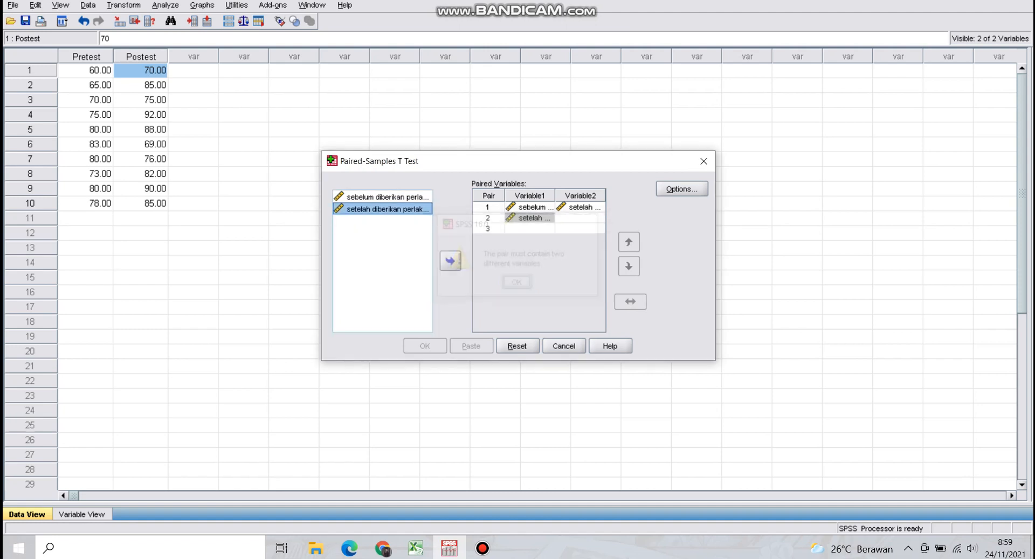
{"action": "left_click", "coordinate": [450, 260]}
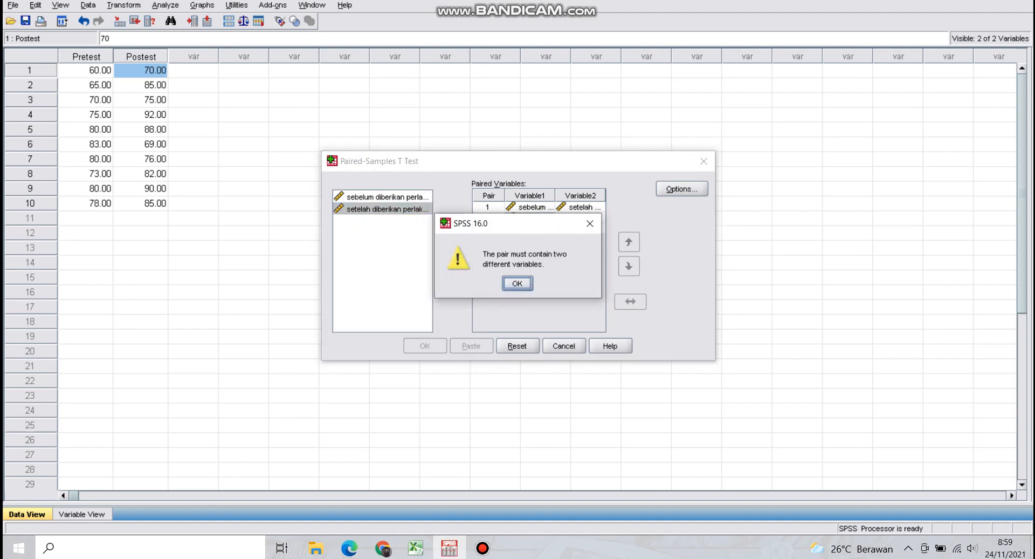
{"action": "left_click", "coordinate": [590, 223]}
{"action": "left_click", "coordinate": [387, 197]}
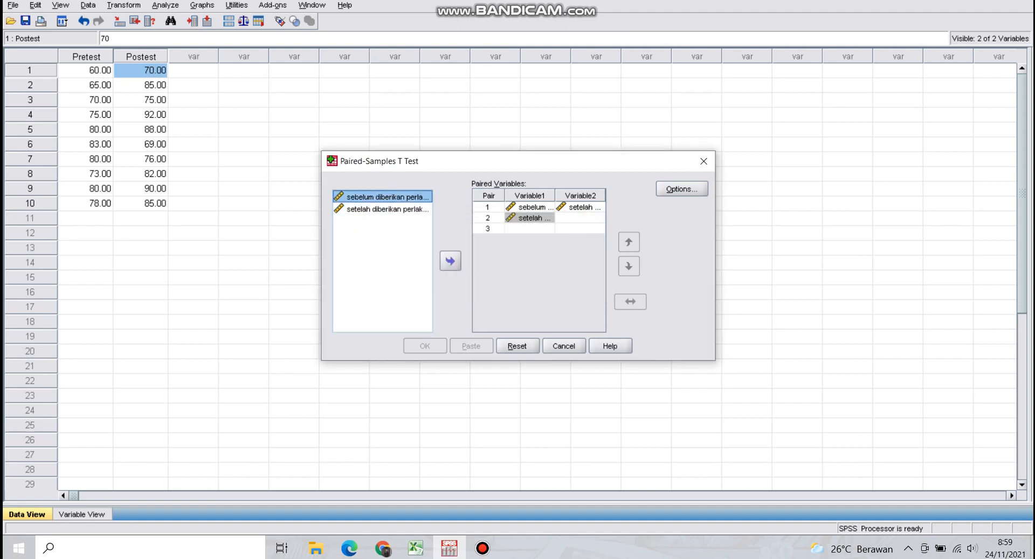
{"action": "left_click", "coordinate": [387, 209]}
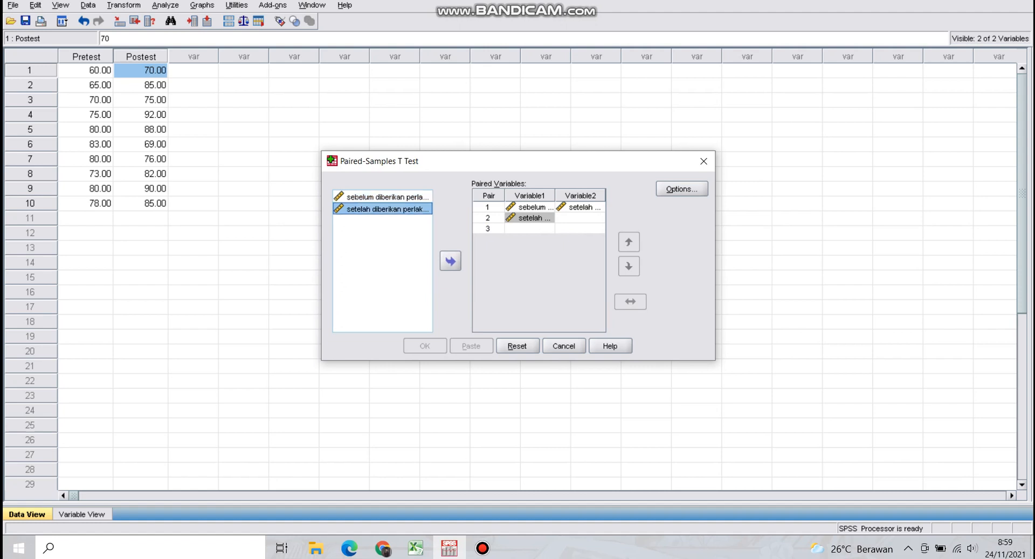
{"action": "left_click", "coordinate": [450, 260]}
{"action": "left_click", "coordinate": [590, 223]}
{"action": "left_click", "coordinate": [704, 161]}
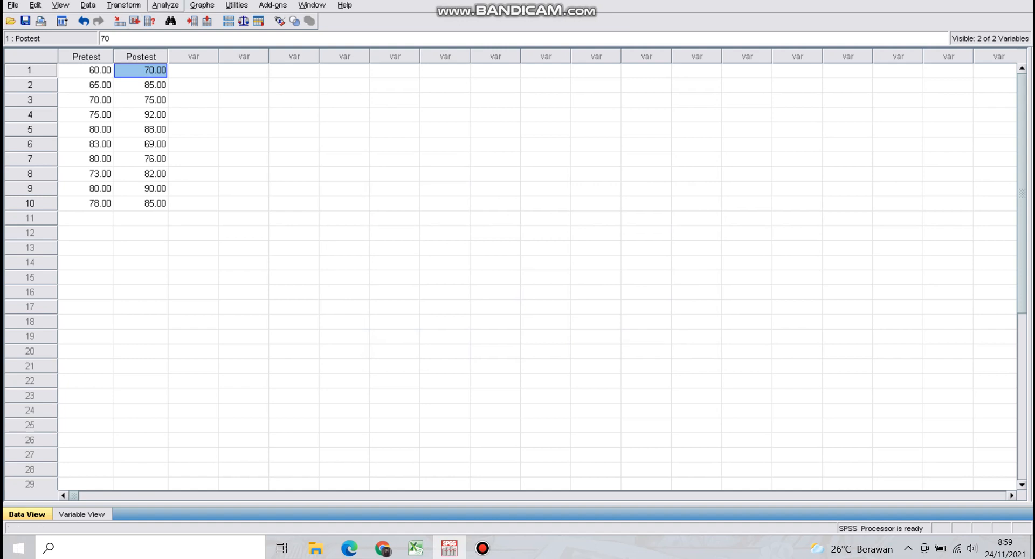
Run a Paired-Samples T Test with "sebelum diberikan perlakuan" as Variable1 and "setelah diberikan perlakuan" as Variable2 of pair 1
{"action": "left_click", "coordinate": [165, 5]}
{"action": "mouse_move", "coordinate": [207, 96]}
{"action": "mouse_move", "coordinate": [191, 66]}
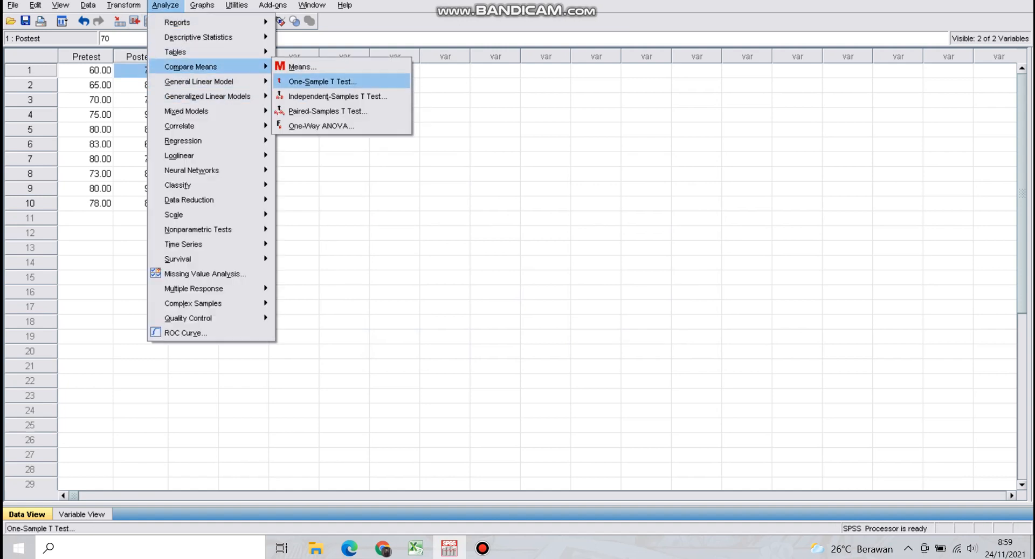
{"action": "left_click", "coordinate": [324, 110]}
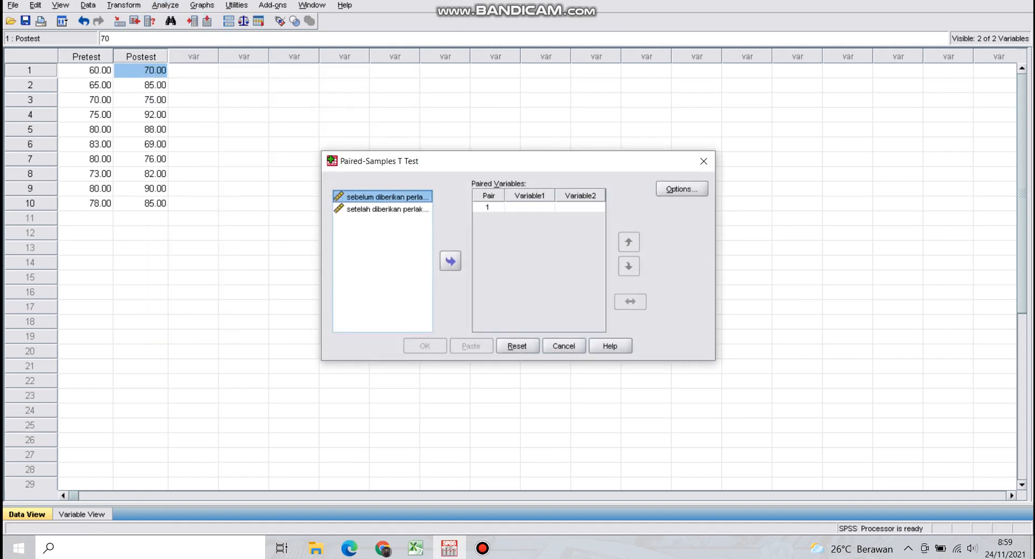
{"action": "left_click", "coordinate": [450, 261]}
{"action": "left_click", "coordinate": [384, 209]}
{"action": "left_click", "coordinate": [450, 261]}
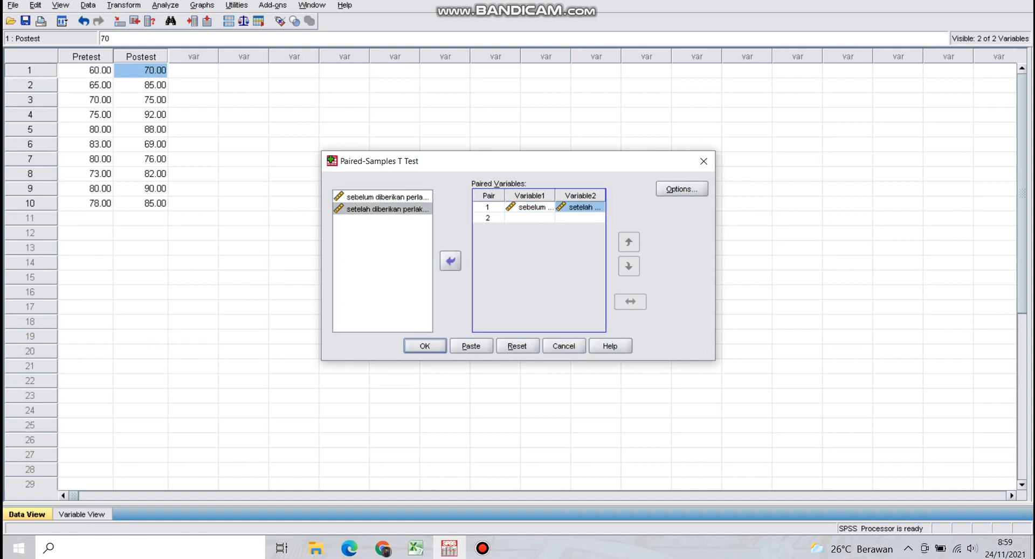
{"action": "key", "text": "Return"}
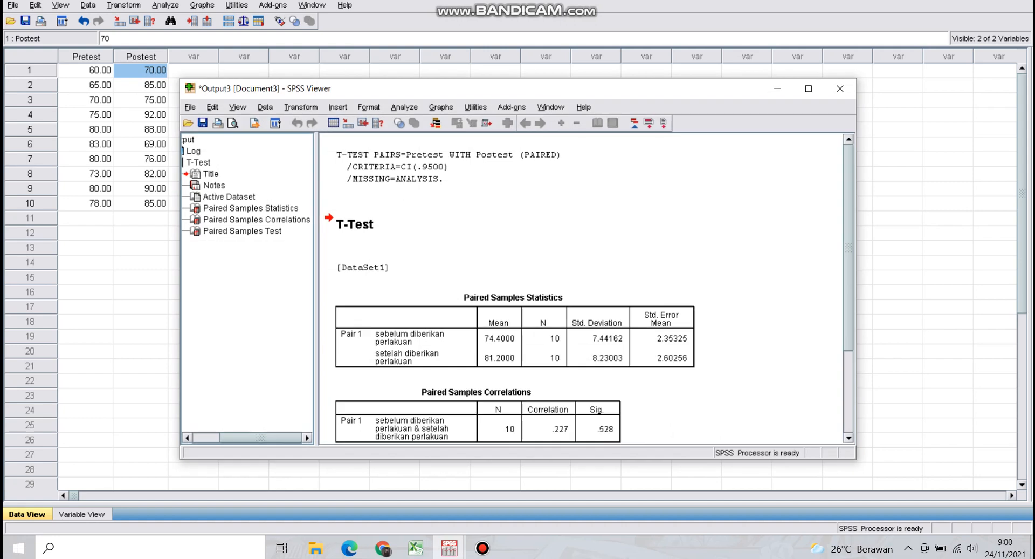
Maximize the T-Test output and examine its Paired Samples Statistics, Correlations and Test tables alongside the Pretest and Postest data
{"action": "left_click", "coordinate": [808, 88]}
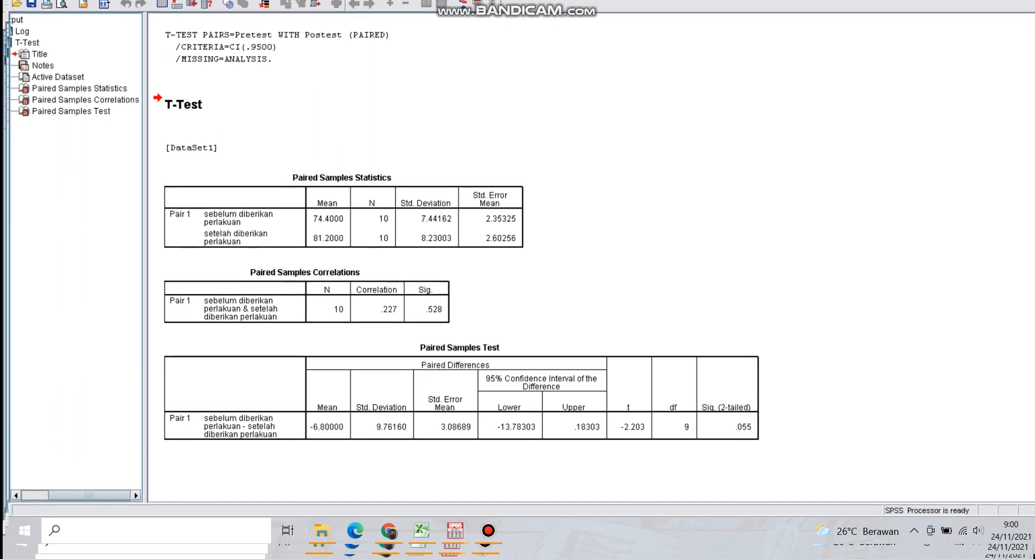
{"action": "left_click", "coordinate": [460, 518]}
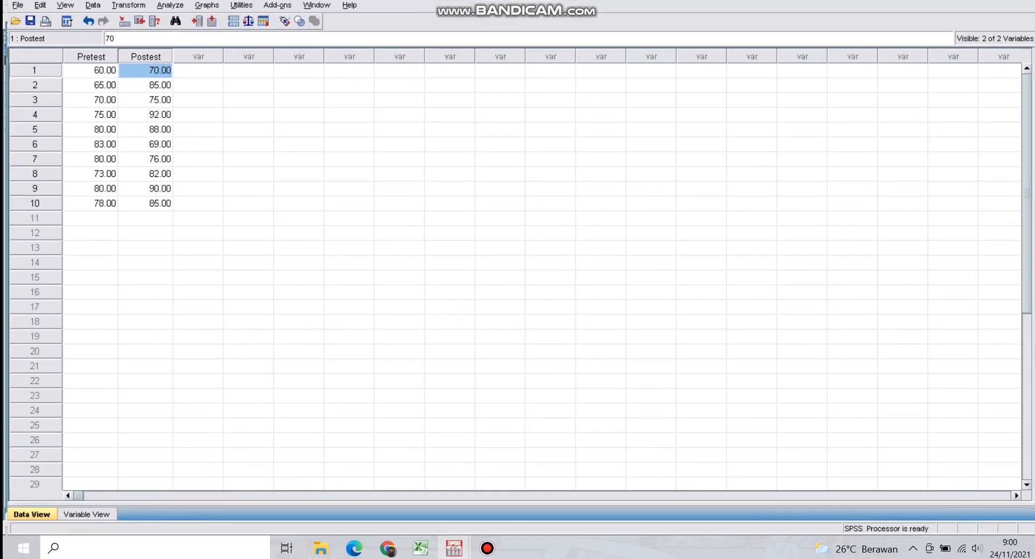
{"action": "mouse_move", "coordinate": [454, 548]}
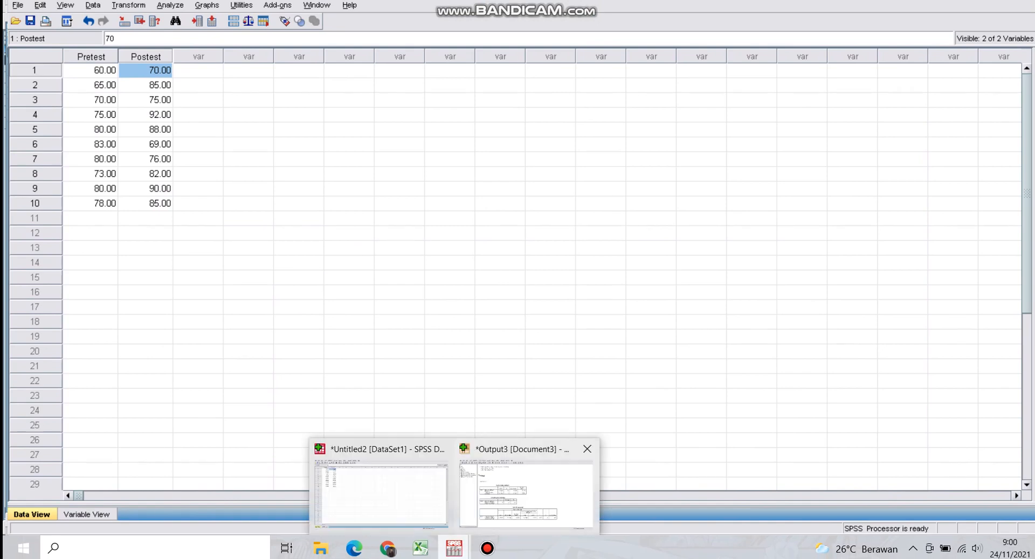
{"action": "left_click", "coordinate": [527, 491]}
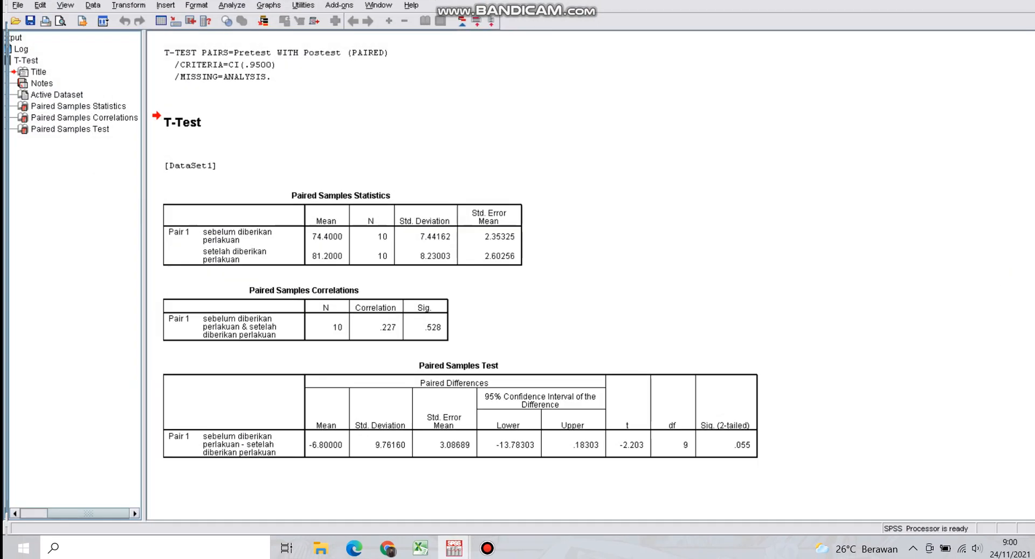